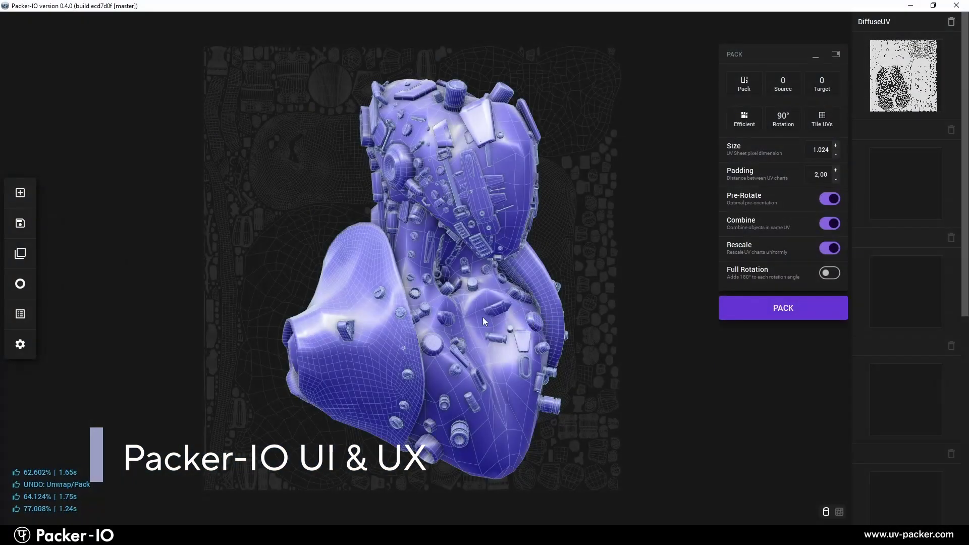
- Switch to the Scout_Delivery_Robot.obj model and inspect its unpacked UV layout
click(27, 254)
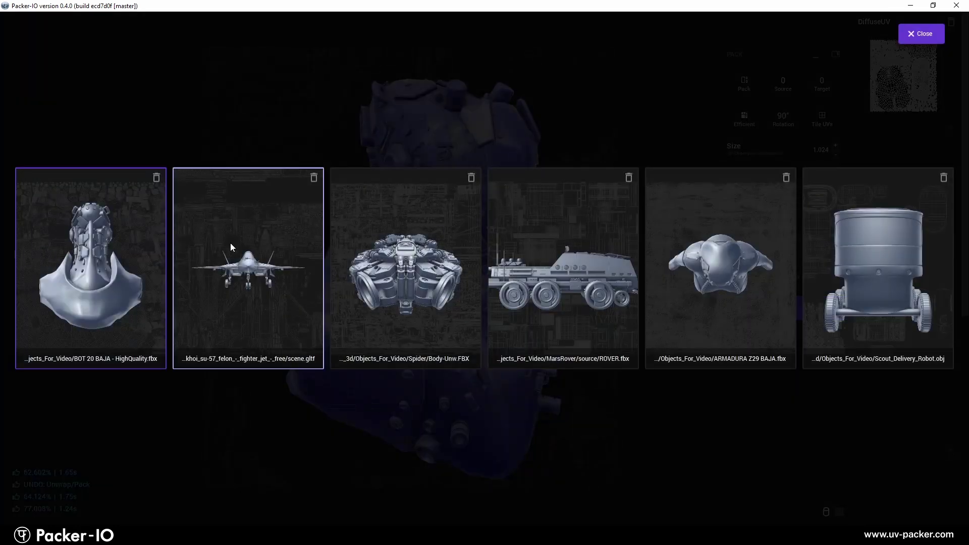
click(842, 262)
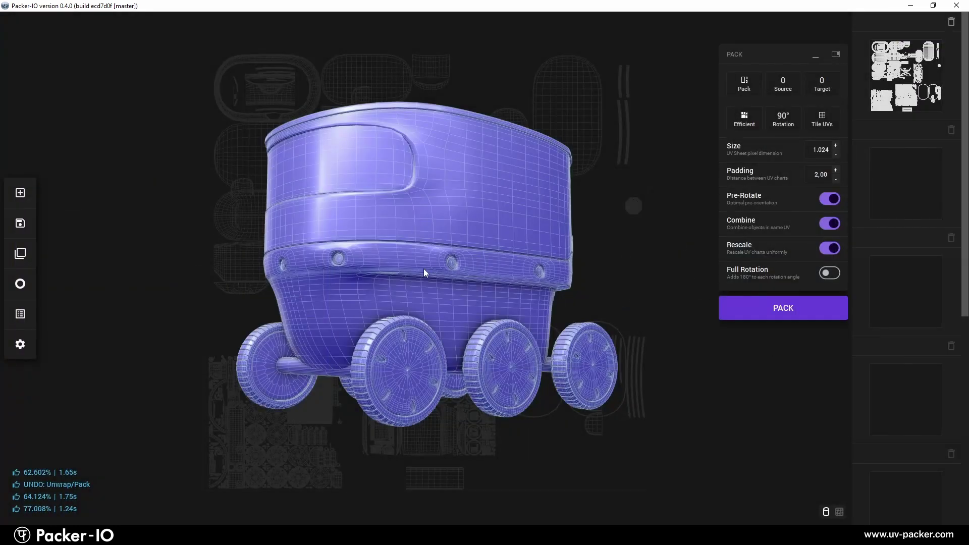
mouse_move(423, 268)
mouse_down()
mouse_move(459, 257)
mouse_move(439, 267)
mouse_up()
key(Tab)
scroll(440, 268, down, 2)
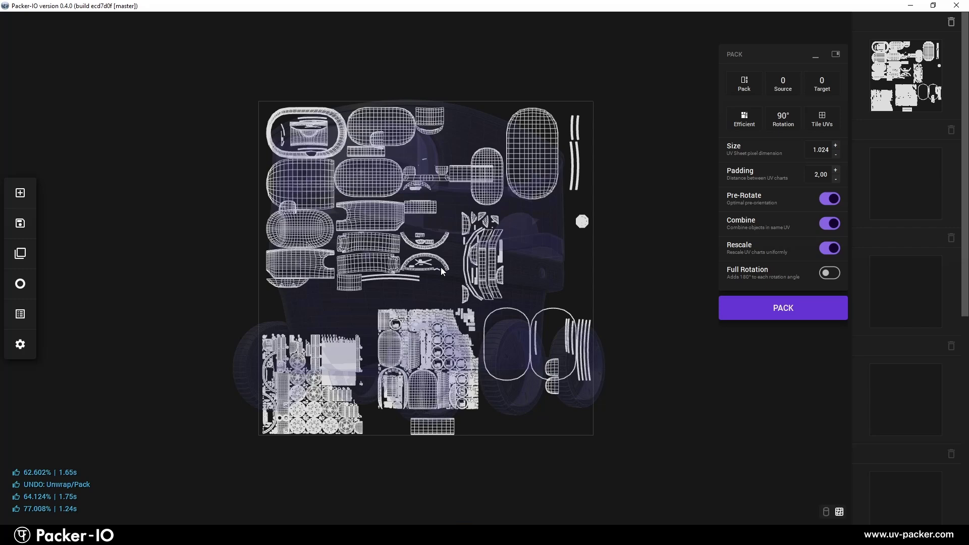
scroll(441, 267, up, 2)
key(Tab)
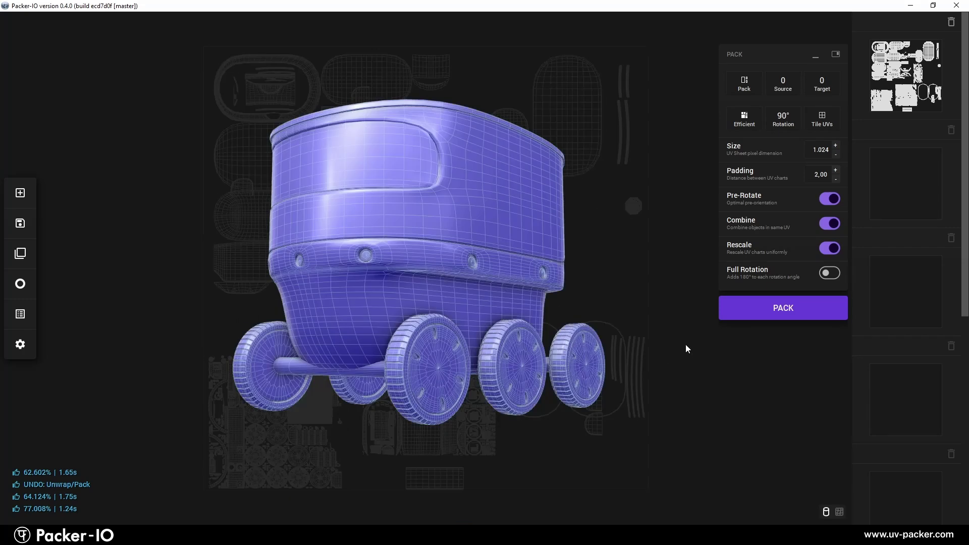
- Pack the delivery robot's UVs, inspect the packed sheet up close, and return to the 3D view
click(764, 313)
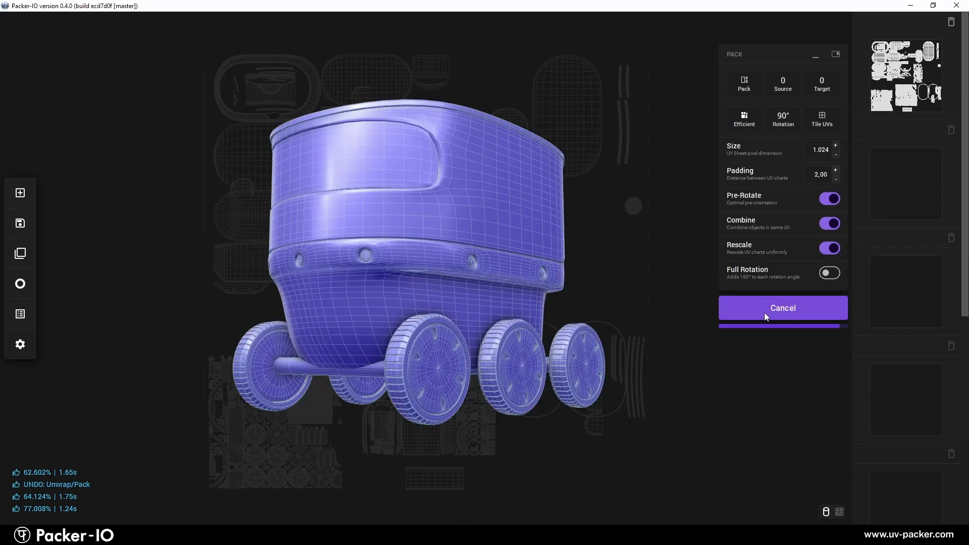
scroll(482, 307, up, 3)
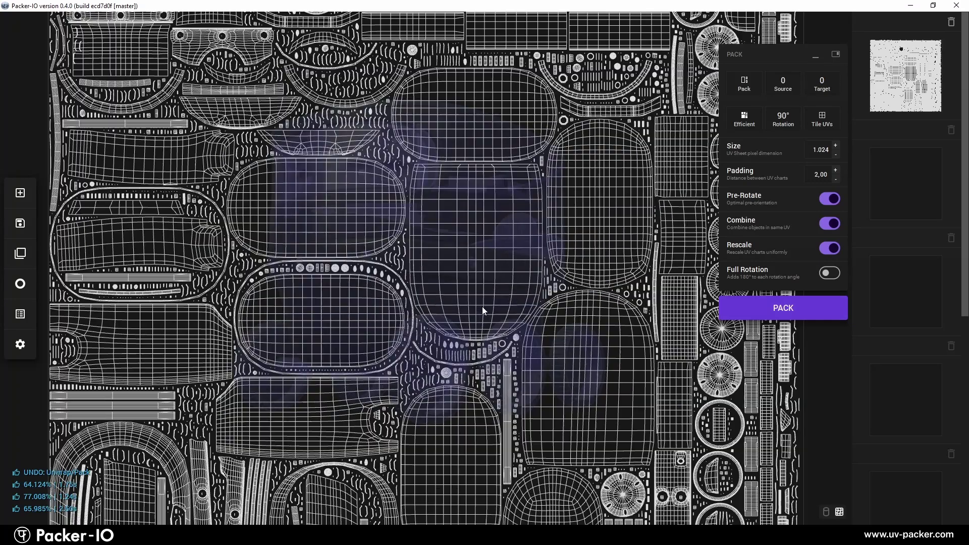
scroll(482, 307, down, 3)
click(826, 512)
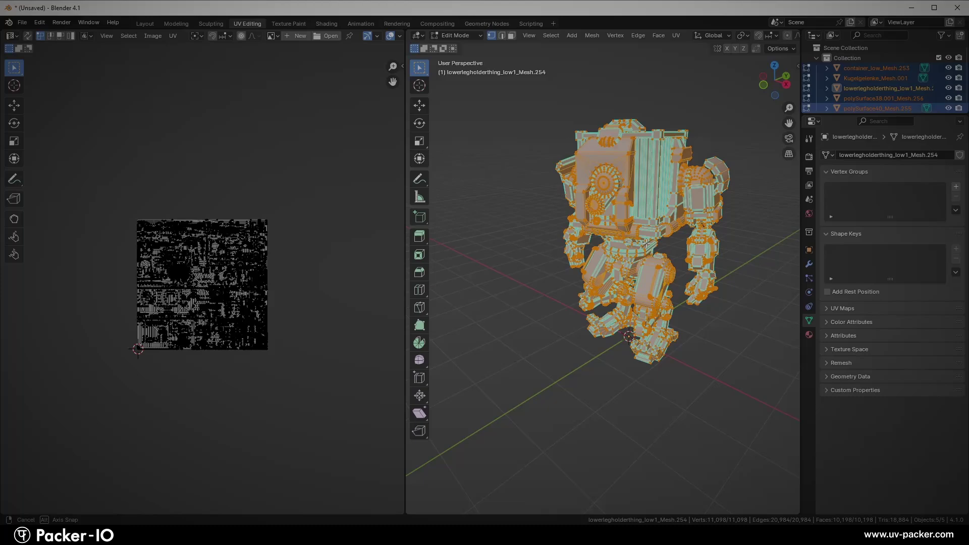
- Switch to Blender and select all UVs of the robot mesh in the UV editor
scroll(619, 256, up, 1)
scroll(294, 237, up, 4)
mouse_move(286, 251)
middle_down()
mouse_move(295, 235)
mouse_move(283, 265)
middle_up()
key(a)
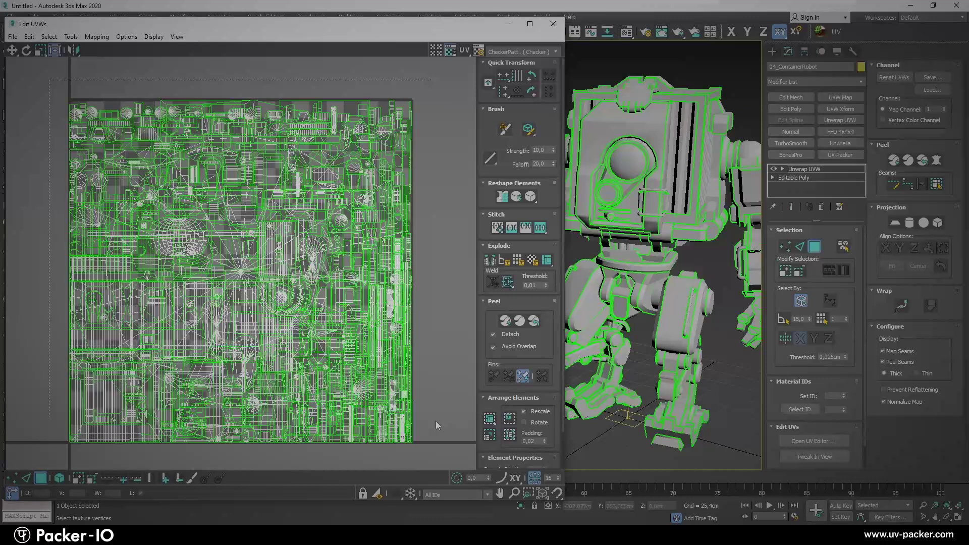
- Switch to 3ds Max, select all of the robot's UVs in Edit UVWs, and show the mapping commands
key(ctrl+a)
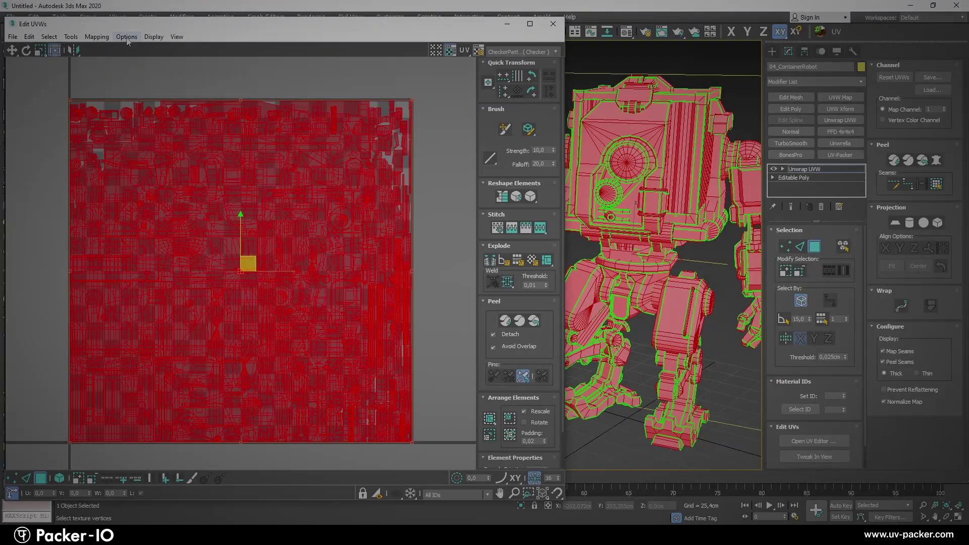
click(97, 36)
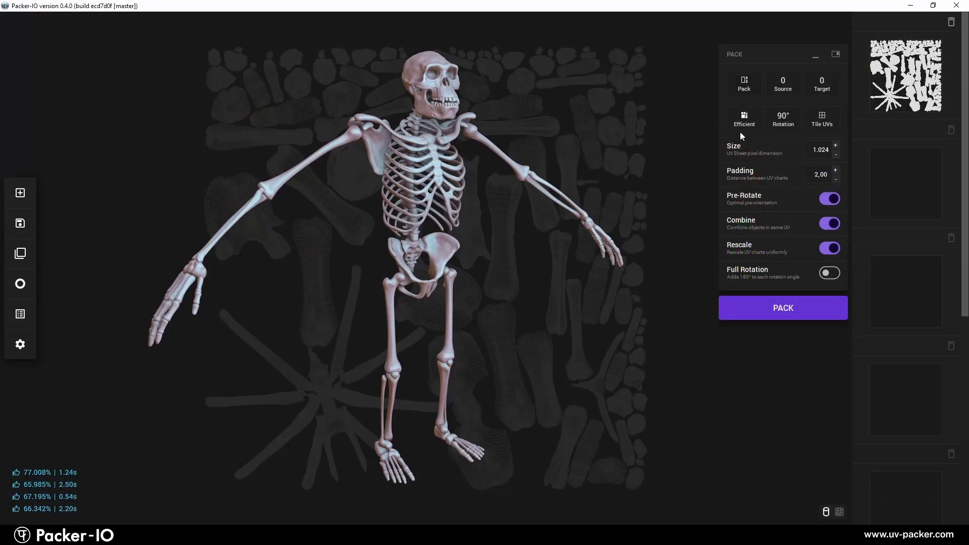
- In Packer-IO, pack the skeleton's UVs to target channel 1 in Quality mode with 23° rotation
click(822, 85)
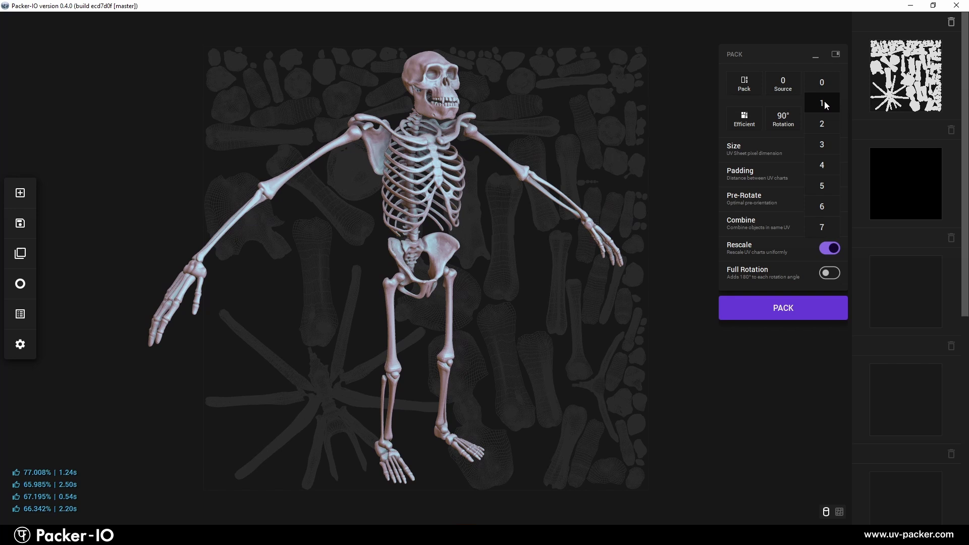
click(824, 103)
click(747, 128)
click(783, 119)
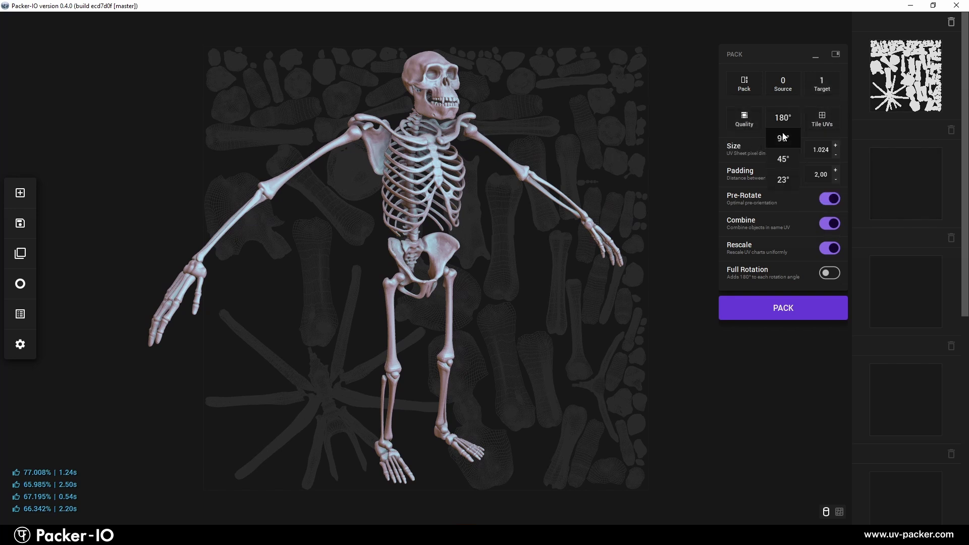
click(781, 175)
click(791, 309)
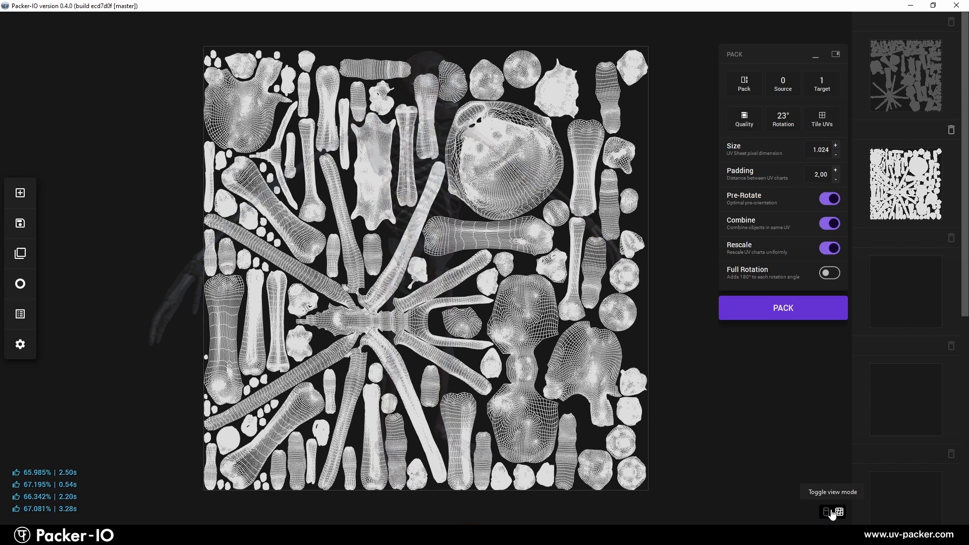
- Compare the skeleton's newly packed UV layout with its original layout
click(828, 512)
click(828, 512)
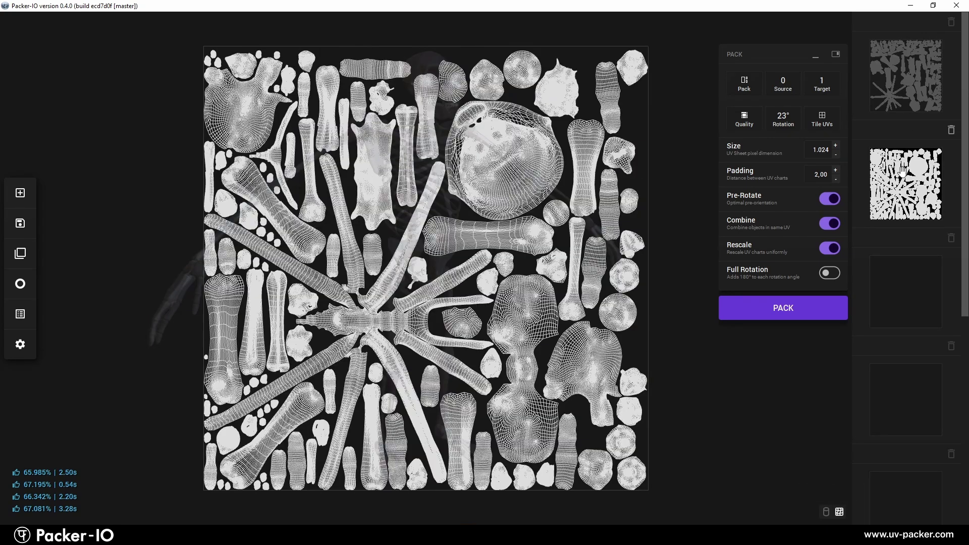
click(925, 65)
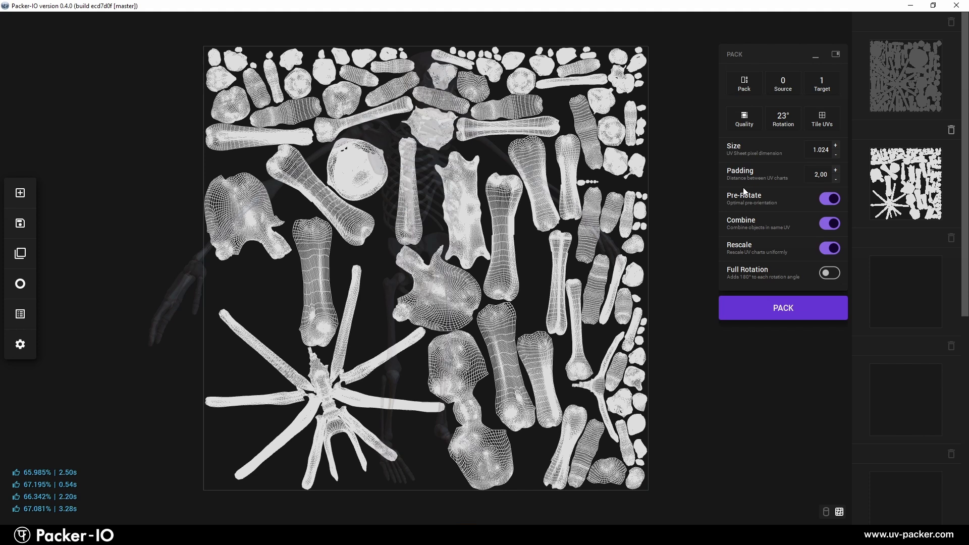
click(881, 88)
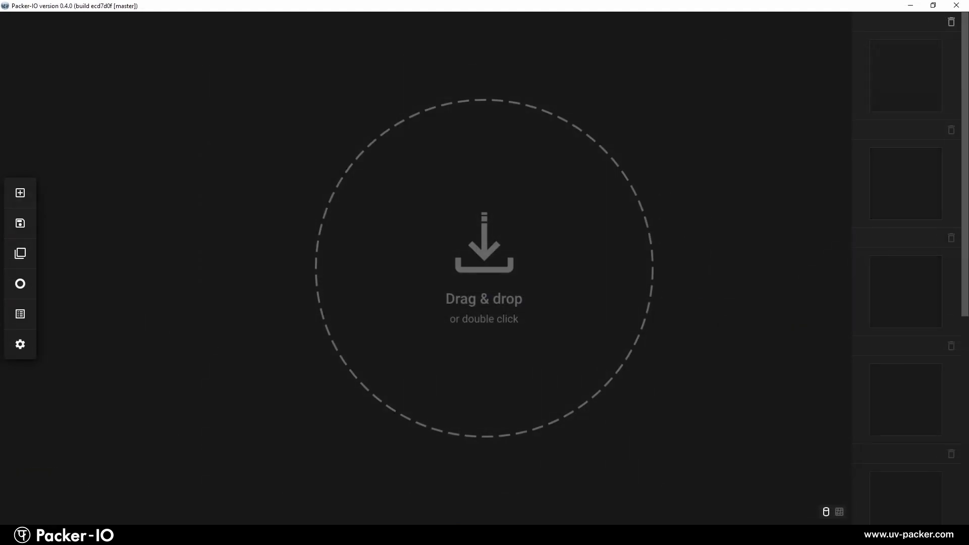
- Import the robot model into the empty workspace and turn it to an angled view
drag(968, 279, 514, 274)
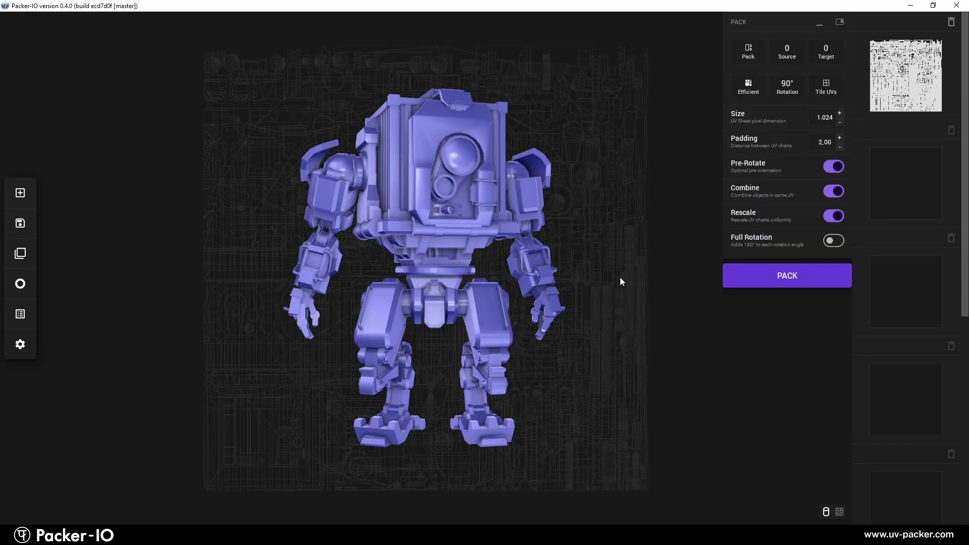
drag(532, 238, 455, 249)
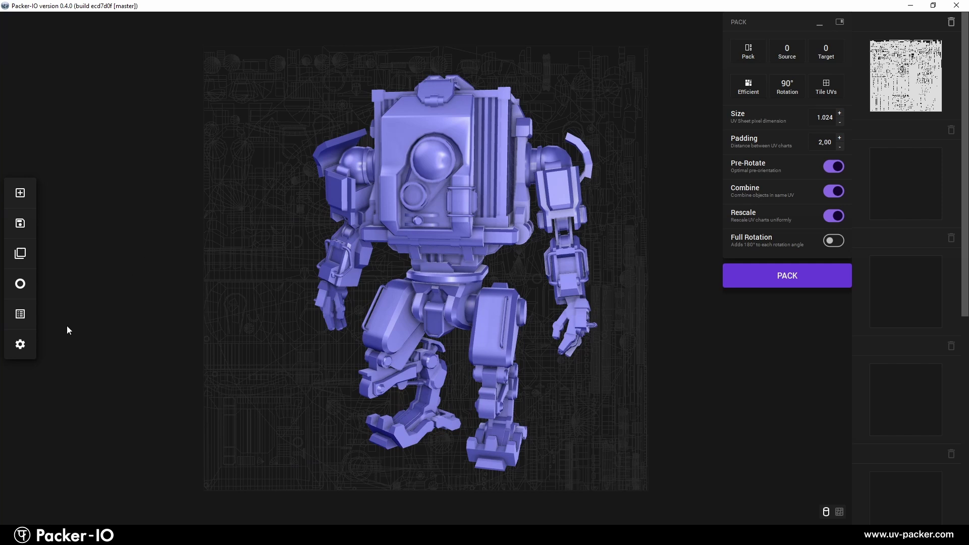
- Choose Blender as the navigation style in the settings and close them
click(26, 344)
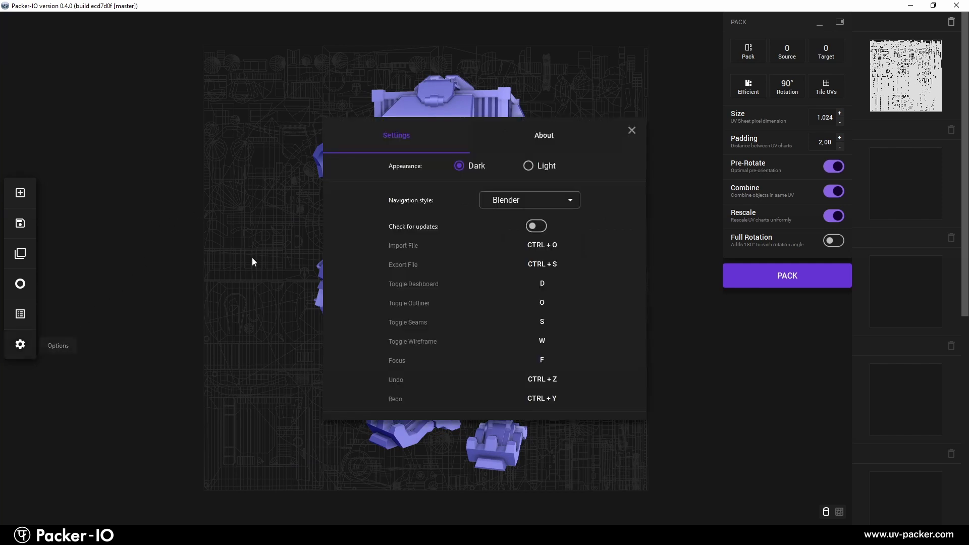
click(566, 201)
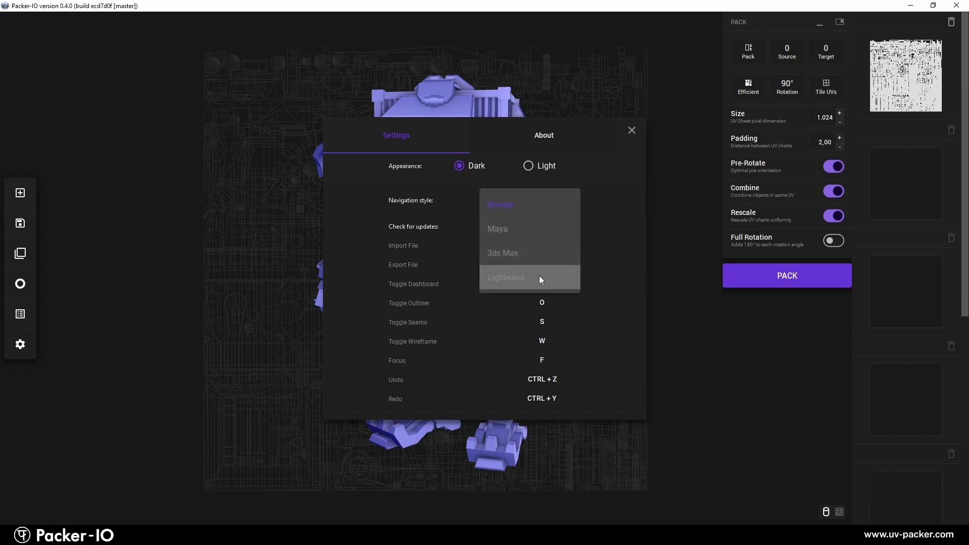
click(544, 205)
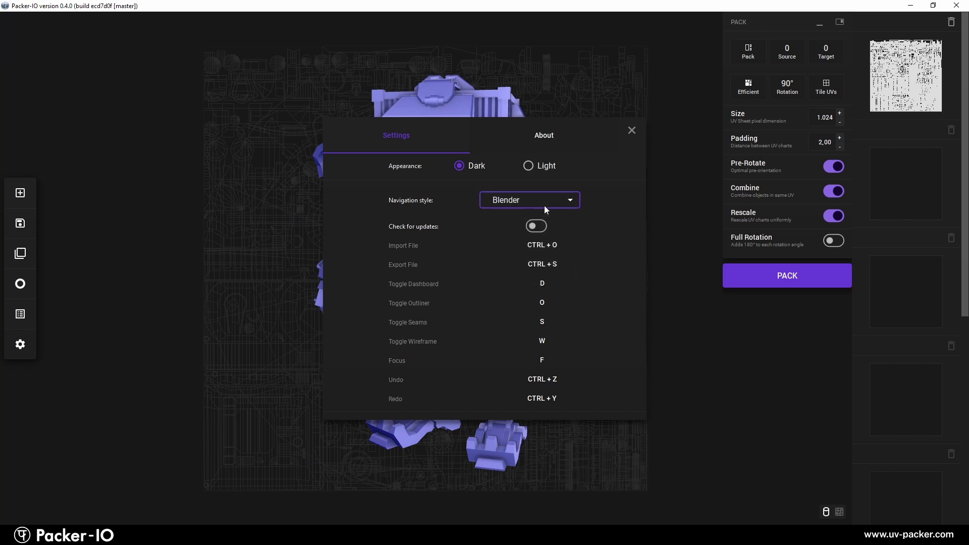
click(631, 131)
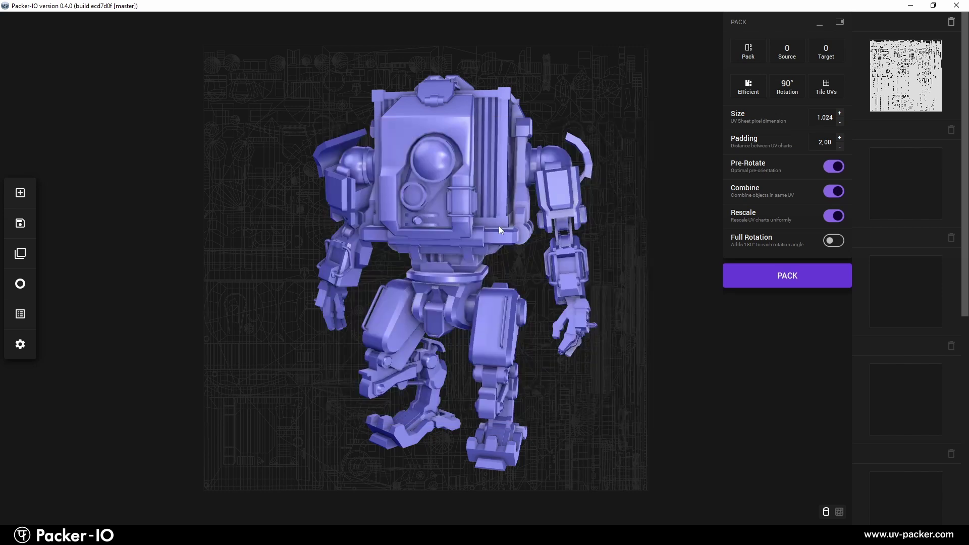
- Examine the robot model in 3D by rotating, zooming and panning the view
shift+middle_drag(485, 226, 467, 238)
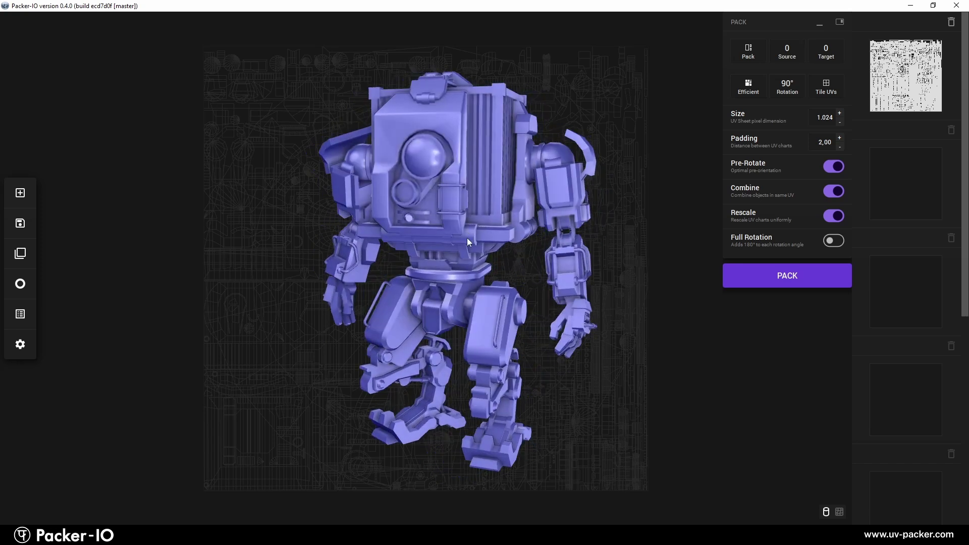
scroll(467, 237, up, 5)
scroll(467, 238, down, 8)
scroll(467, 238, up, 6)
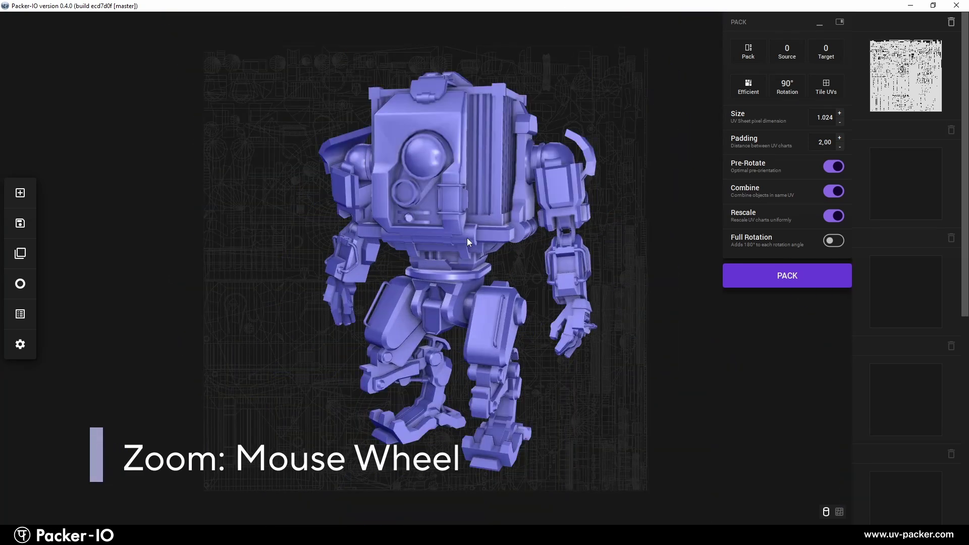
scroll(467, 238, down, 3)
ctrl+middle_drag(468, 234, 471, 213)
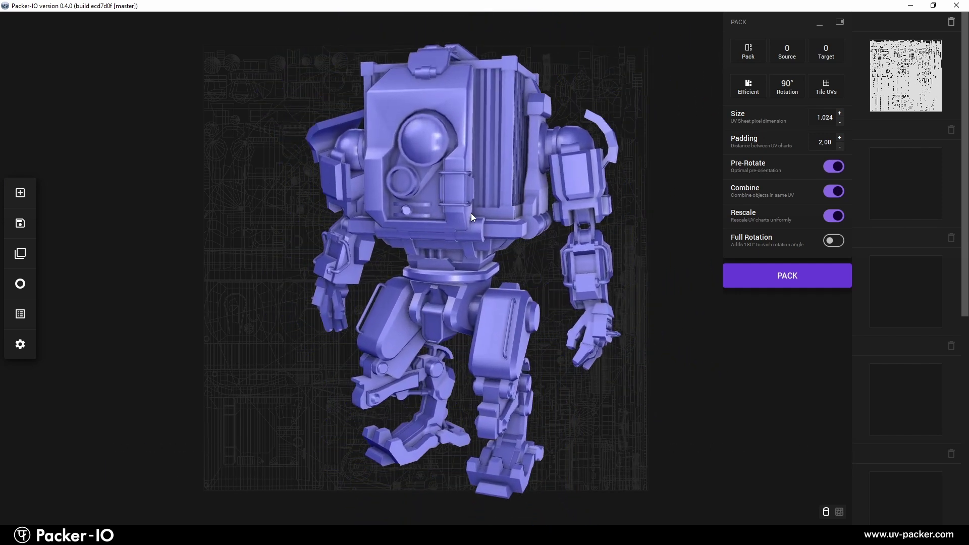
- Reassign the Import File shortcut to CTRL + L, restore it to CTRL + O, and close the settings
click(20, 344)
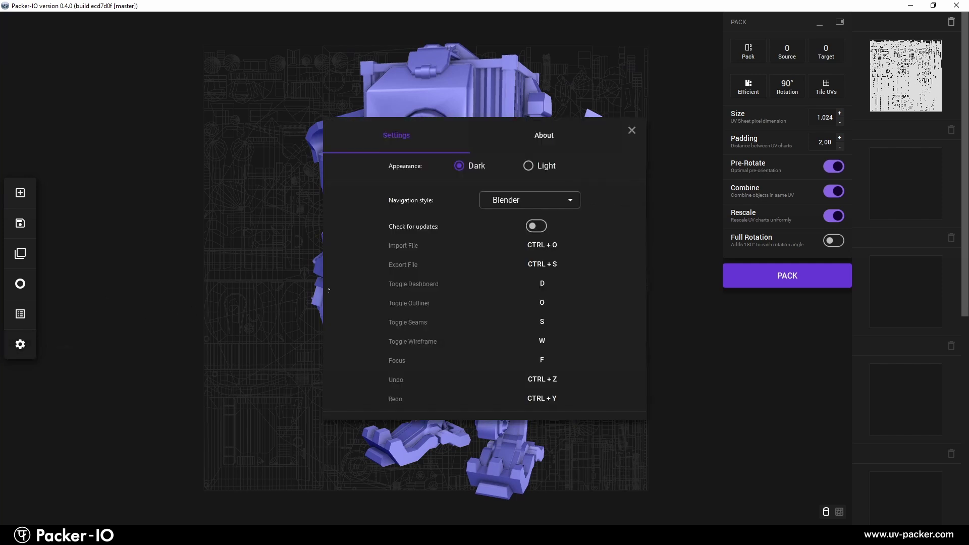
click(565, 248)
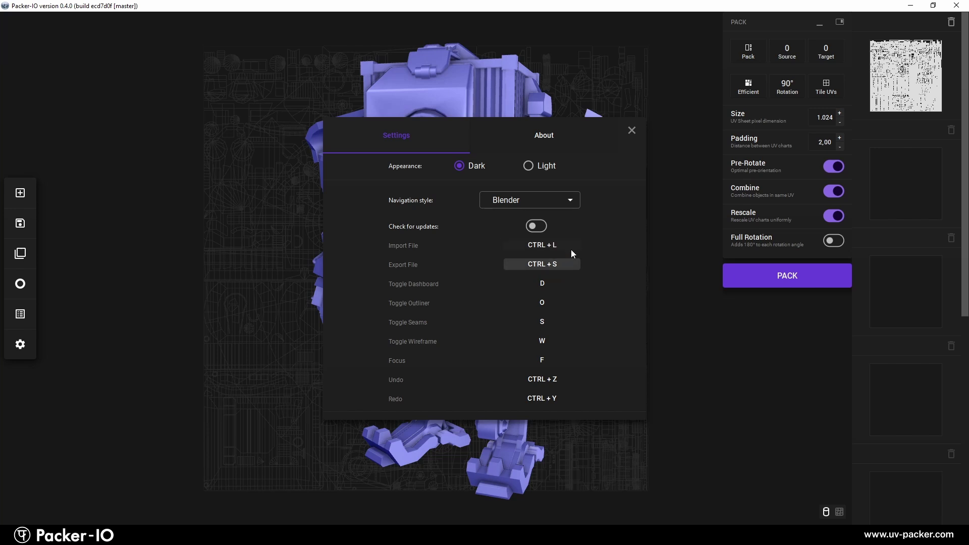
click(567, 248)
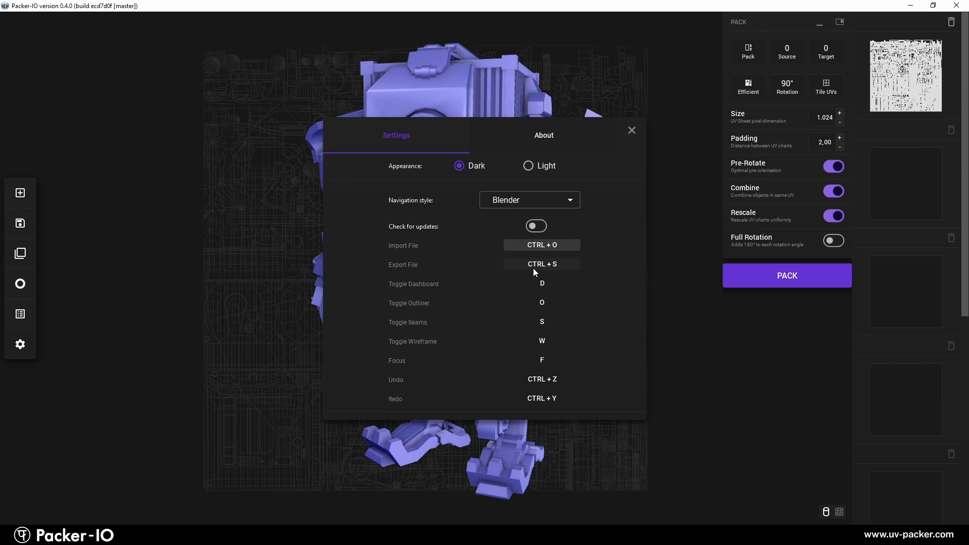
click(550, 361)
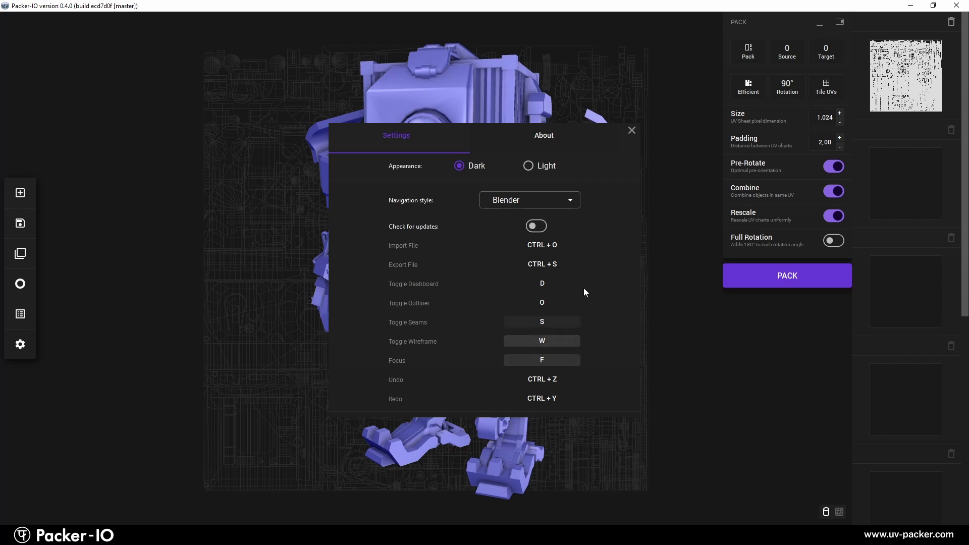
click(632, 130)
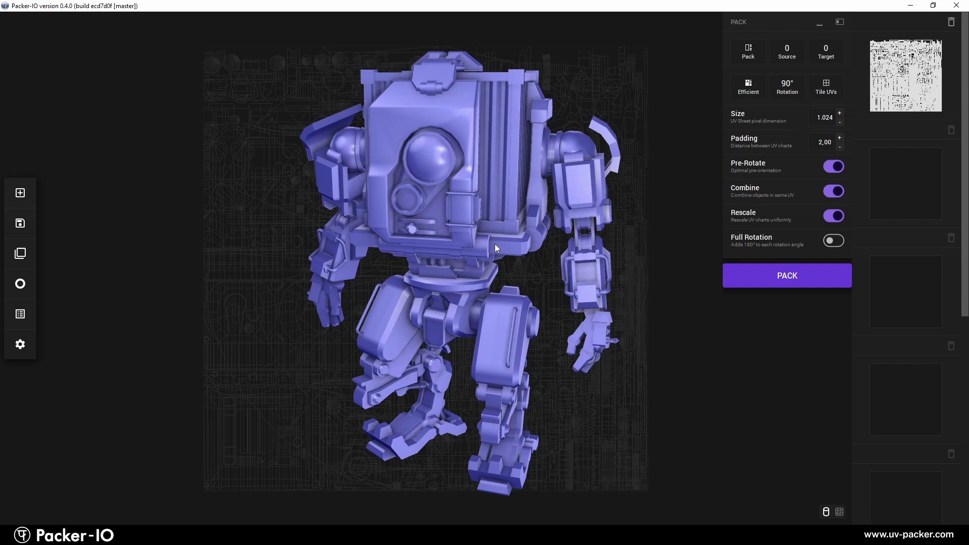
- Pack the robot's UVs into channel 0 and return to the 3D view
mouse_move(495, 243)
mouse_down()
mouse_move(473, 250)
mouse_move(482, 232)
mouse_move(443, 255)
mouse_move(520, 244)
mouse_move(485, 250)
mouse_up()
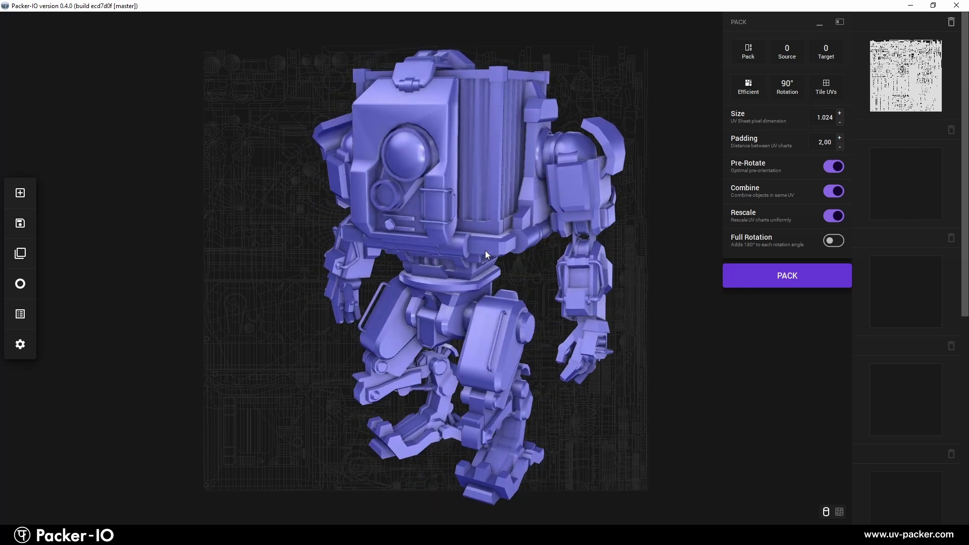
click(779, 283)
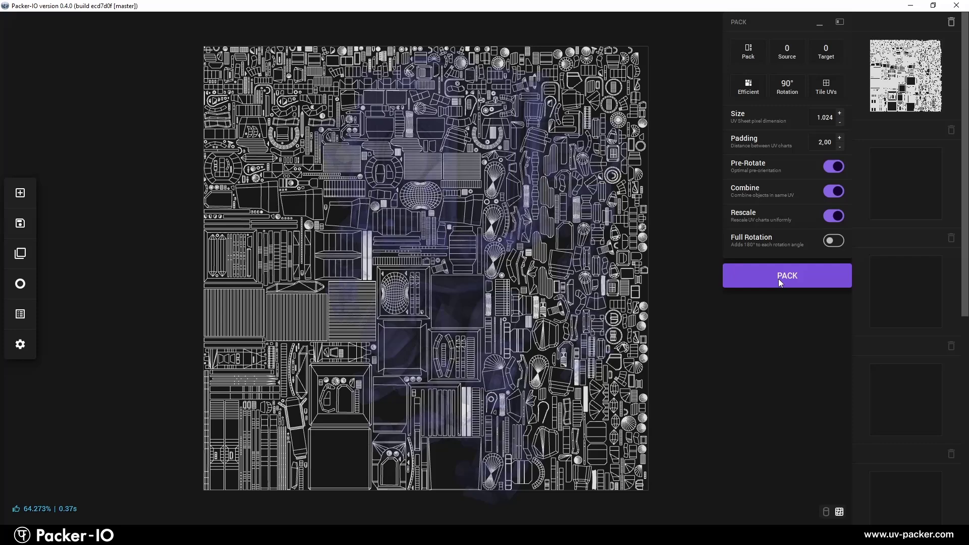
click(835, 512)
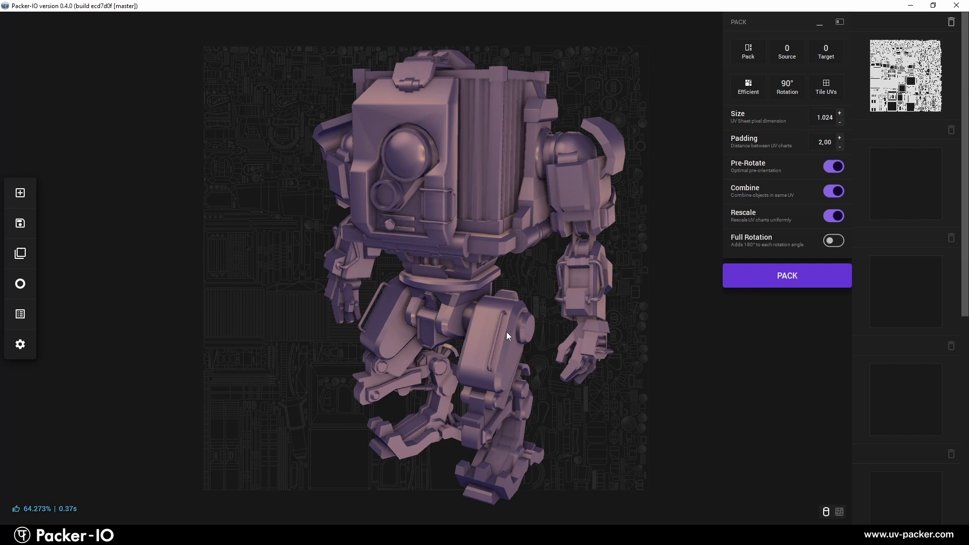
- Set the pack target to UV channel 1, pack the robot's UVs again, and return to the 3D view
click(823, 53)
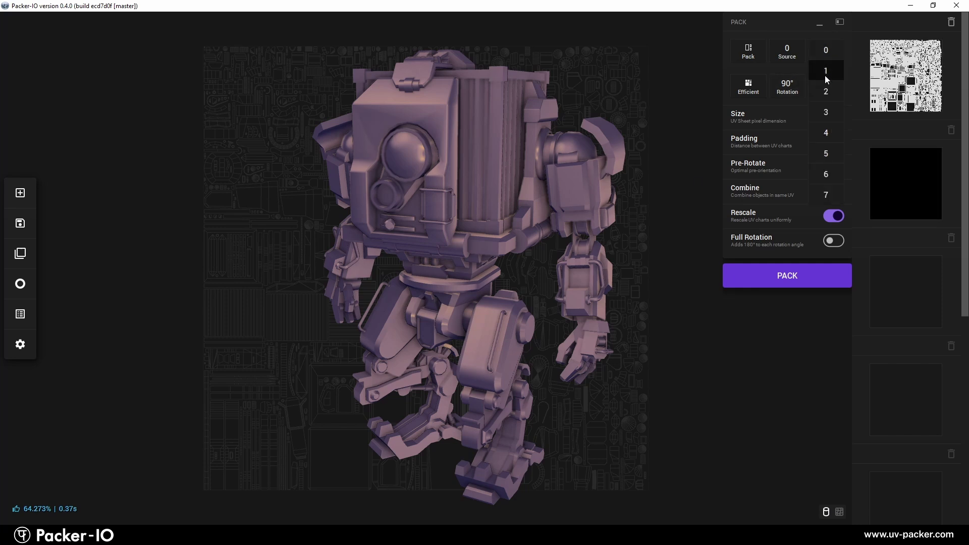
click(825, 75)
click(772, 276)
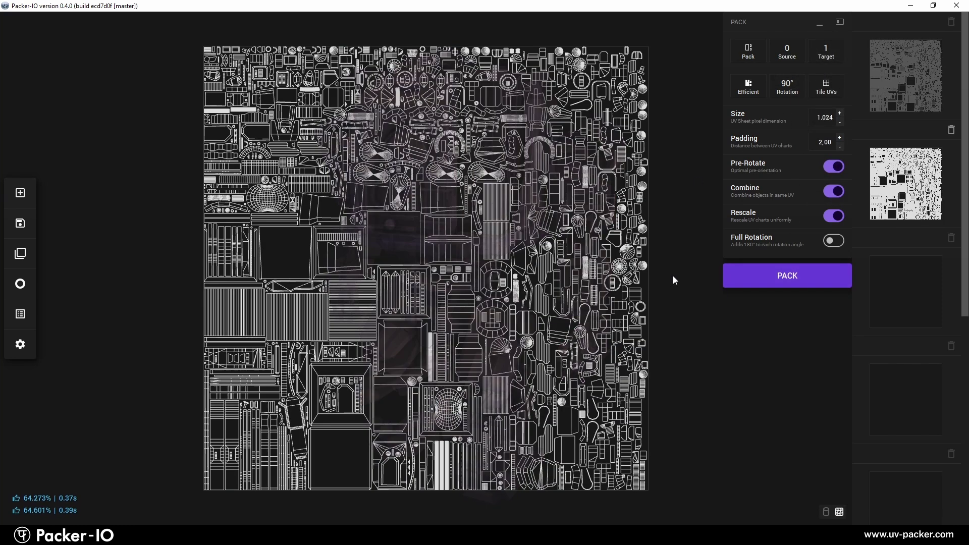
key(Tab)
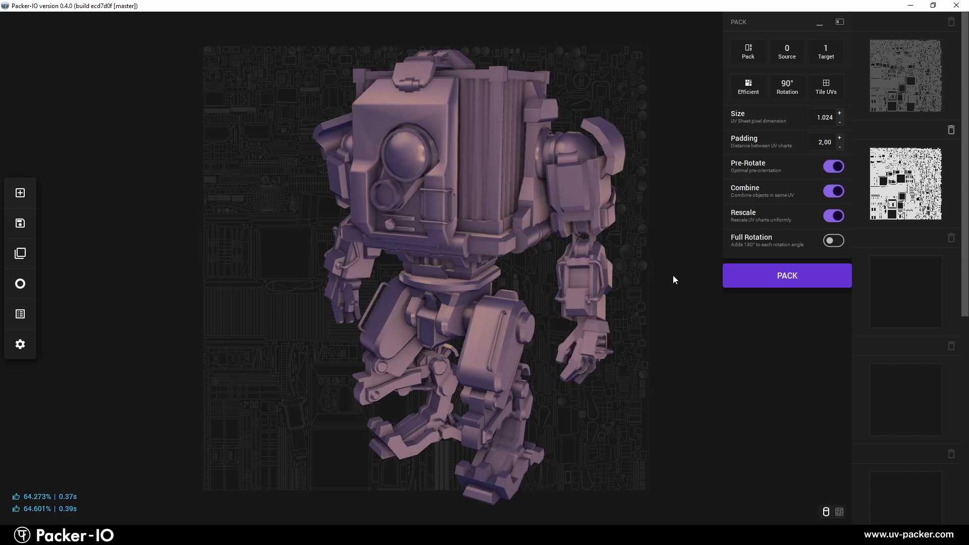
- Check the packed UV layout, return to the 3D view, and select the robot's front sphere, container and legs together
click(840, 512)
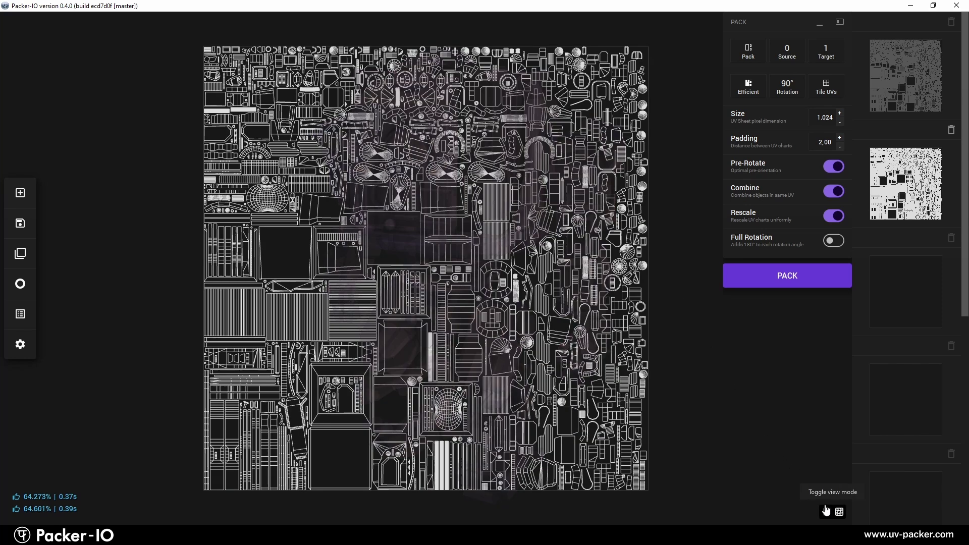
click(825, 512)
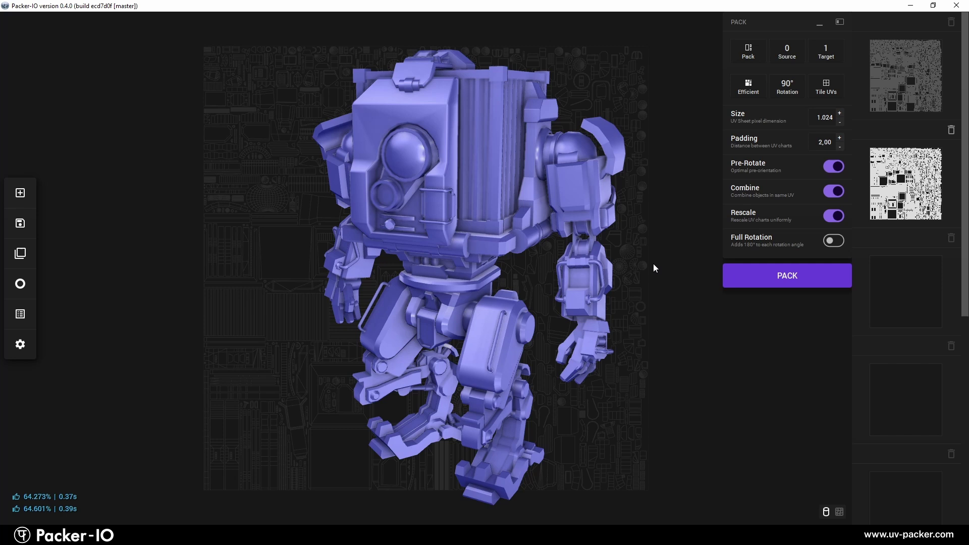
click(410, 162)
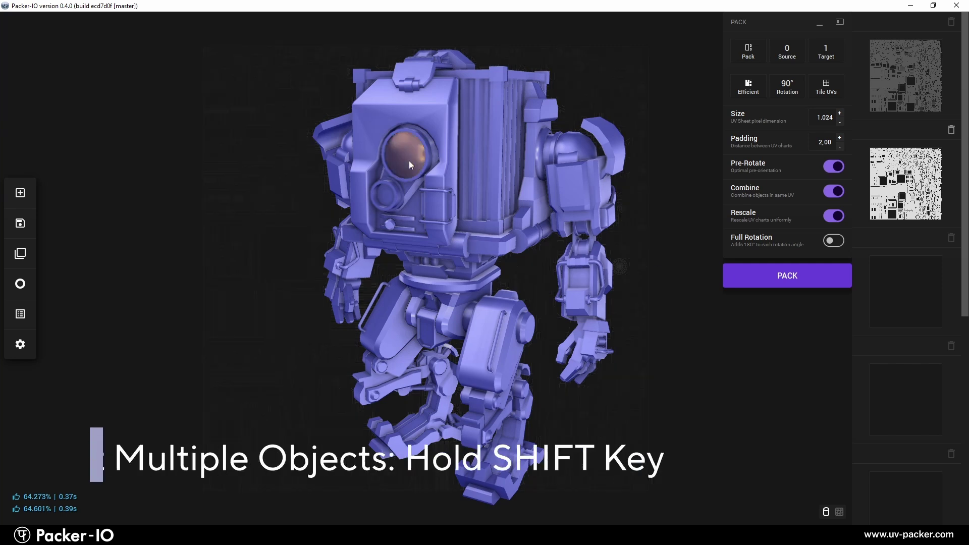
shift+click(483, 134)
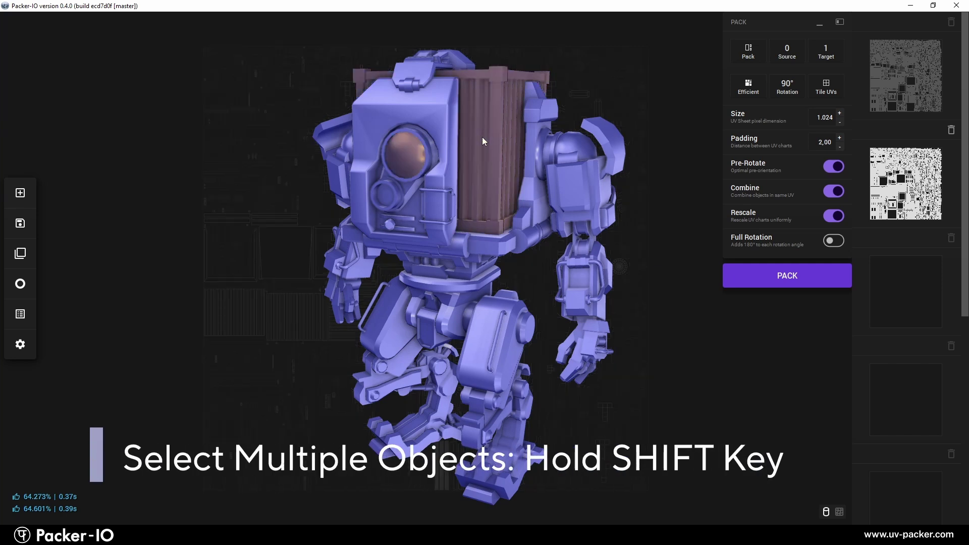
shift+click(514, 324)
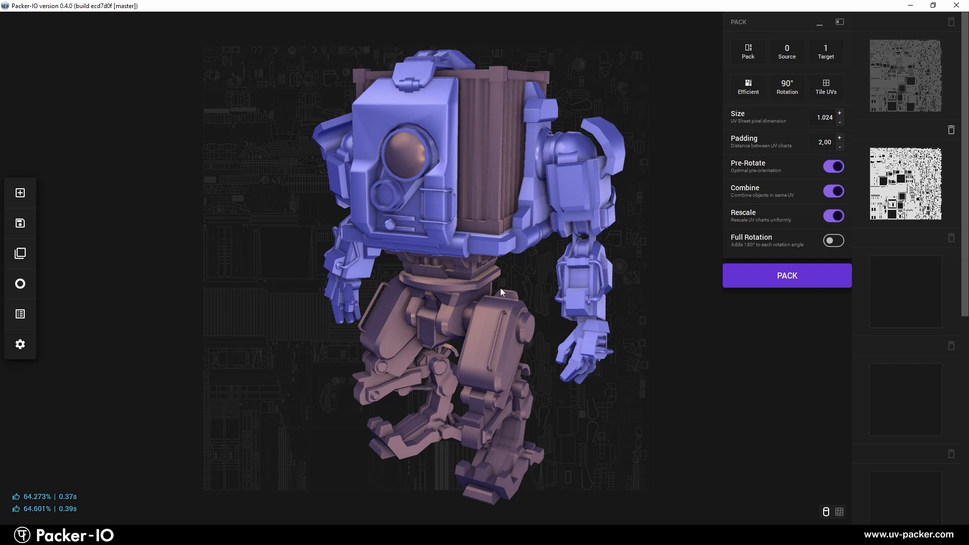
- Set the pack target to UV channel 2, pack the selected parts' UVs, and return to the 3D view
click(826, 52)
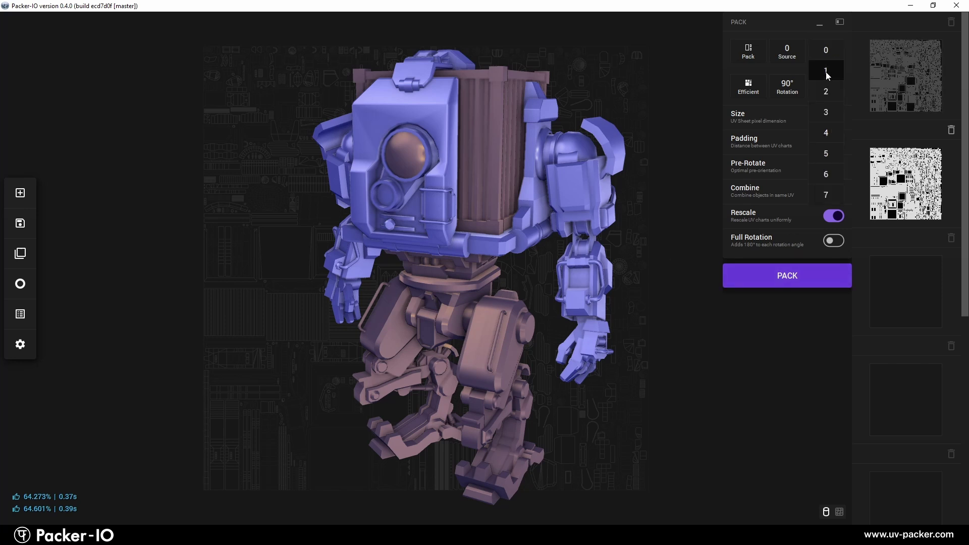
click(825, 93)
click(784, 277)
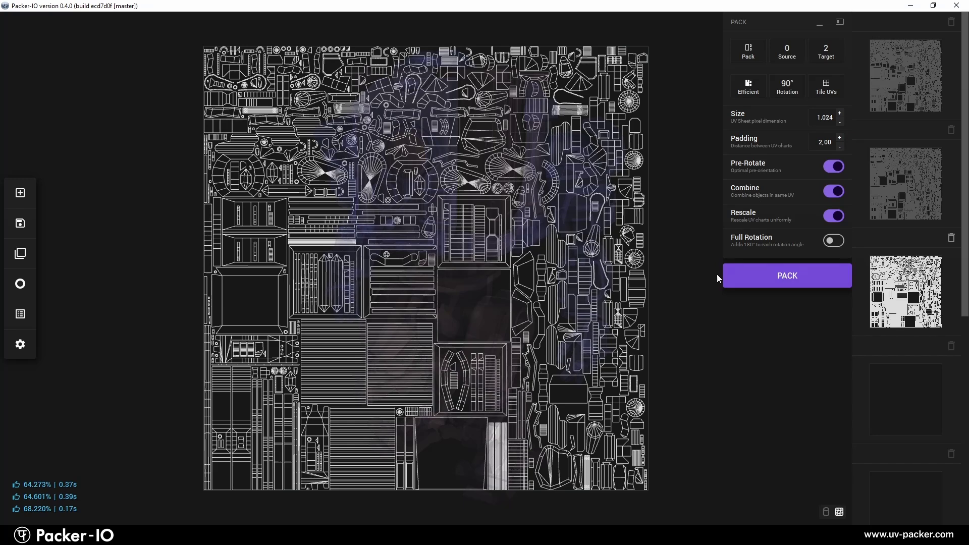
key(Tab)
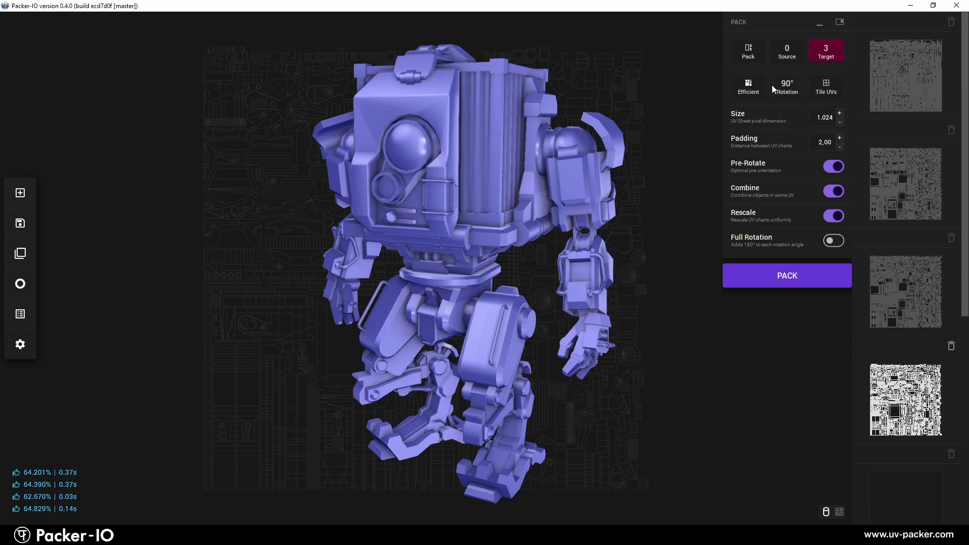
- Move the floating Pack panel beside the main toolbar and back to the other side of the robot
drag(794, 26, 751, 126)
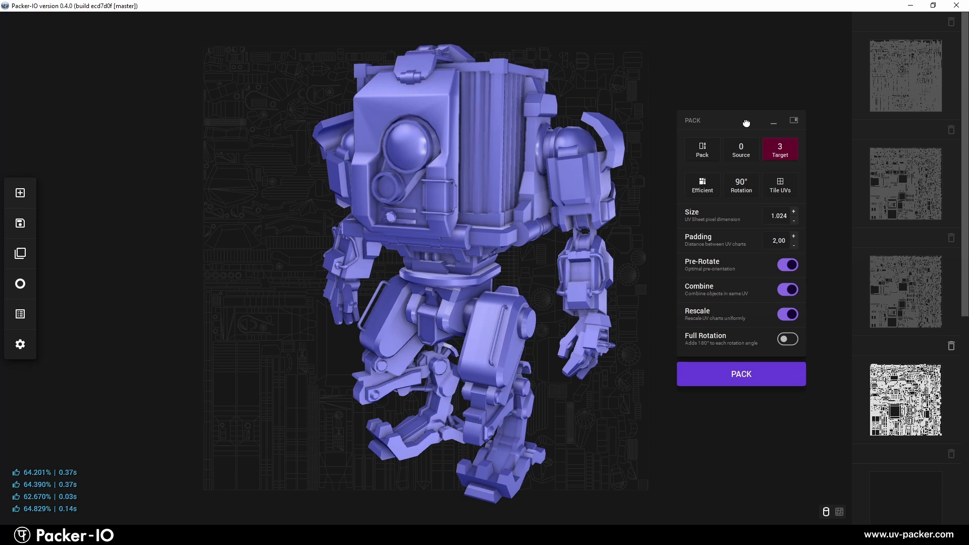
drag(747, 123, 111, 146)
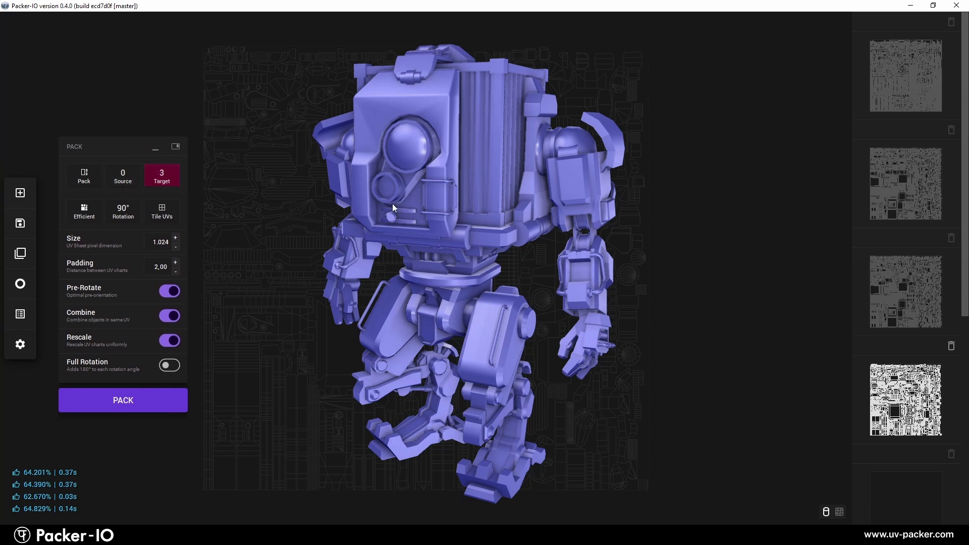
drag(109, 147, 740, 118)
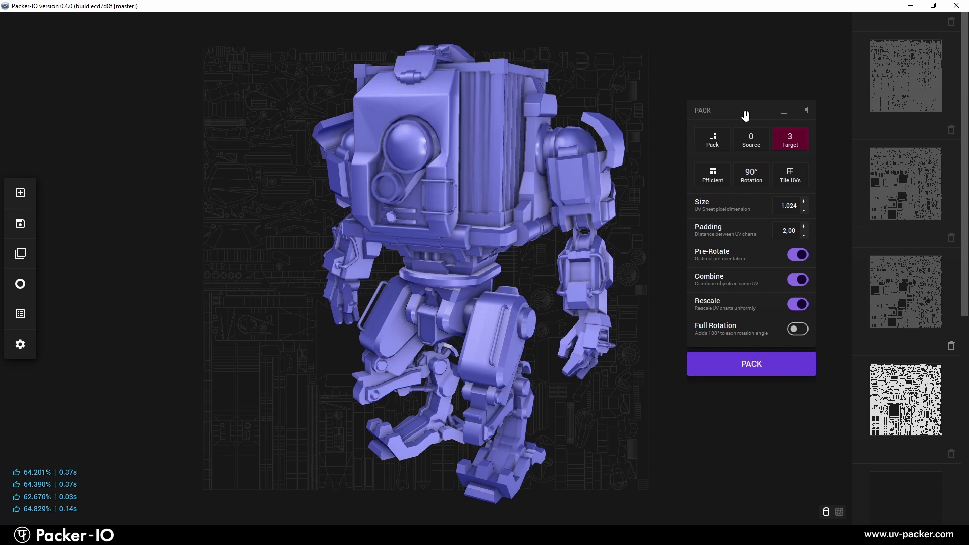
- Dock the Pack panel, float it again, test its collapse option, and reposition it beside the robot
click(804, 111)
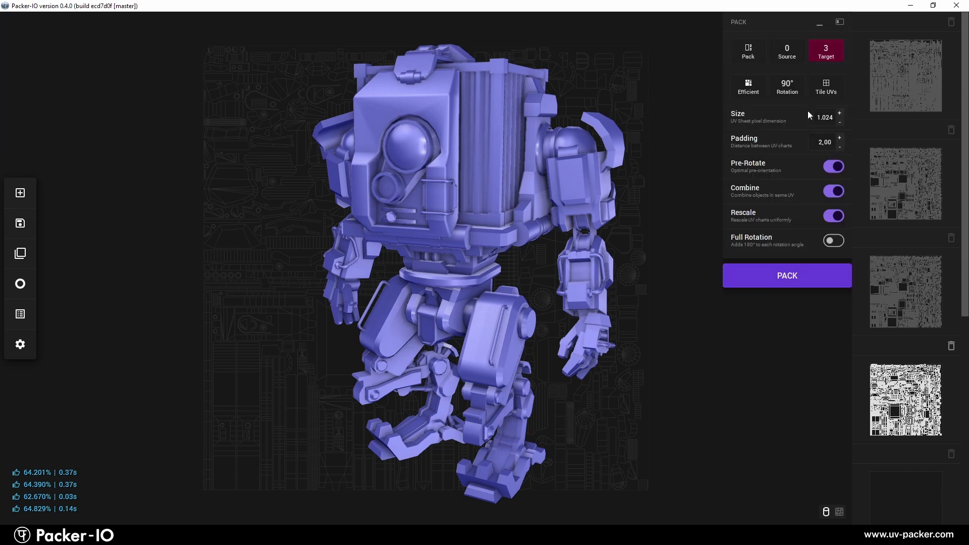
click(840, 22)
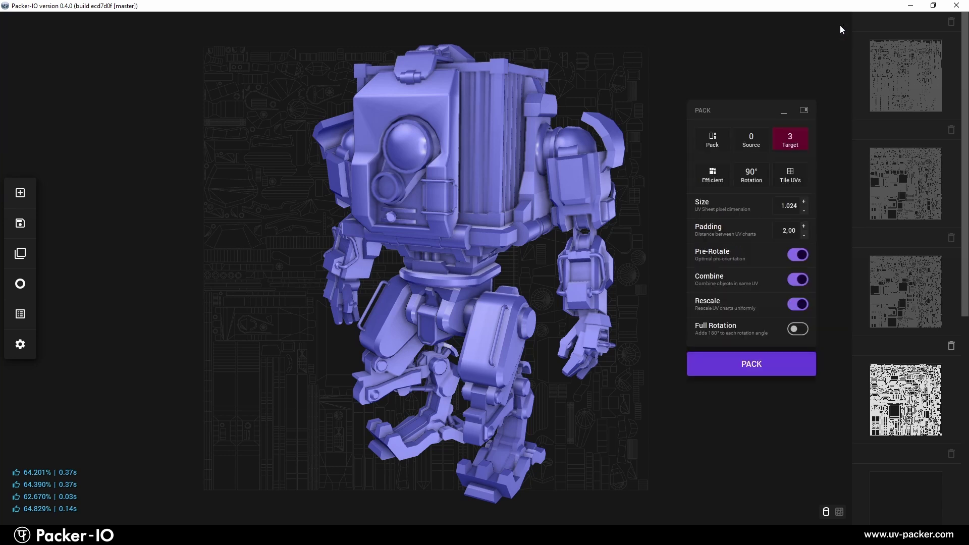
click(784, 113)
drag(758, 109, 728, 74)
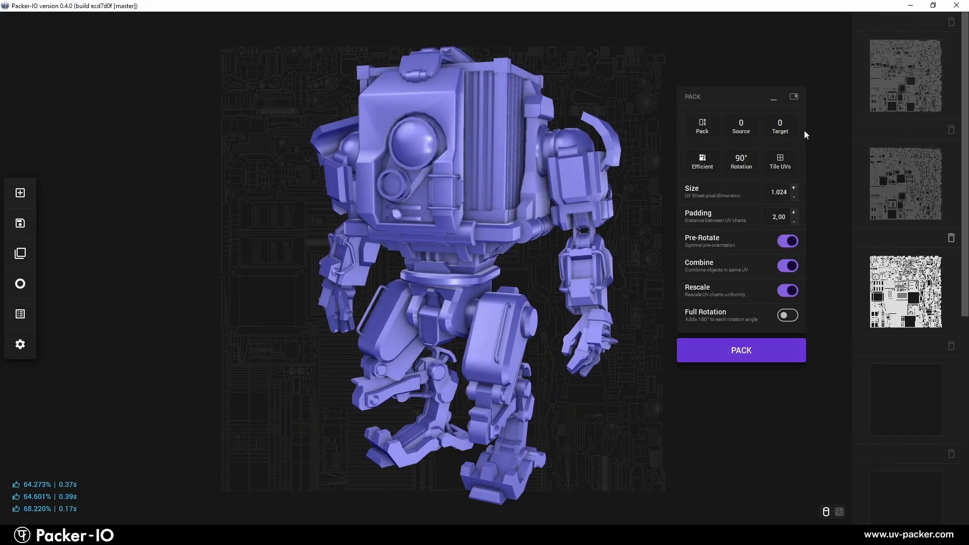
- Pack the whole robot's UVs into channel 3
click(758, 350)
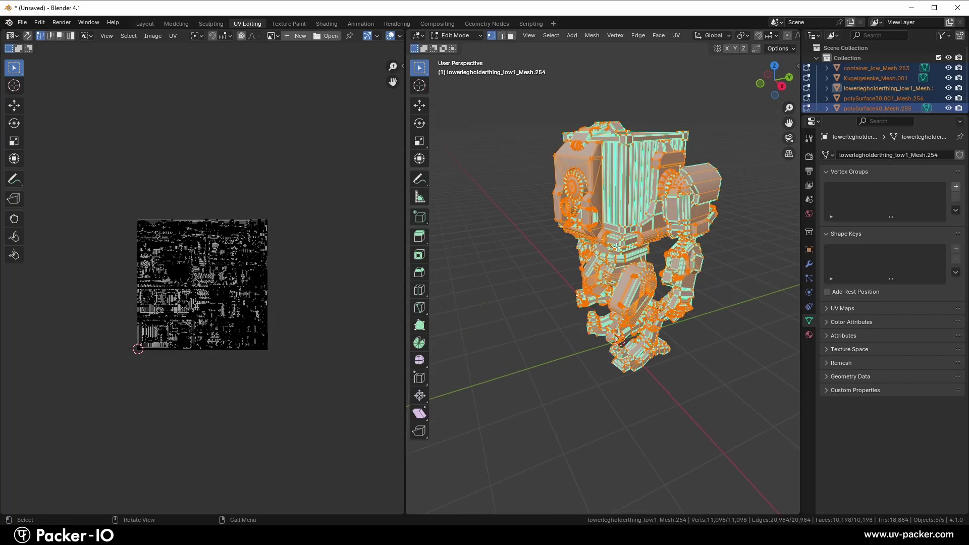
- Switch to Blender, enlarge the robot and its UV layout, and box-select the robot's UVs in the UV editor
scroll(618, 258, up, 4)
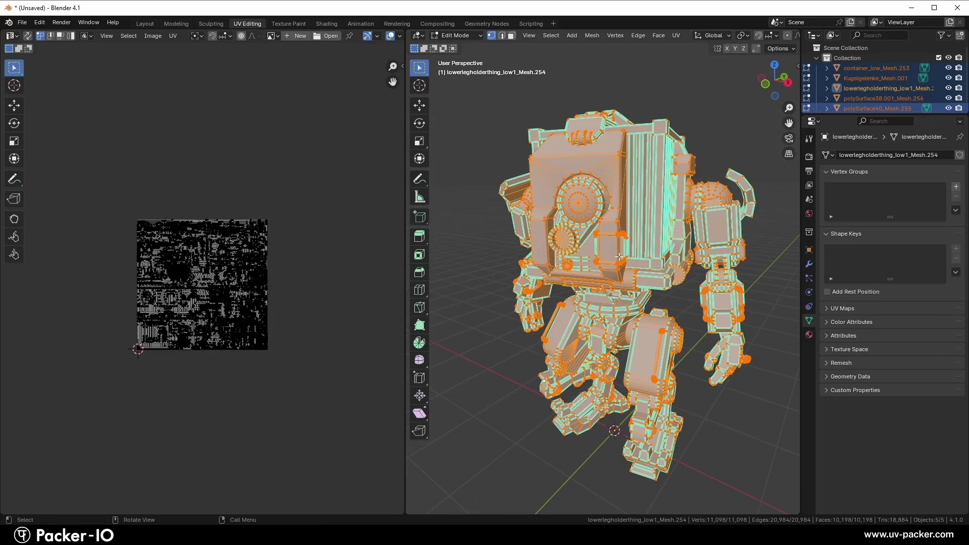
scroll(618, 257, up, 1)
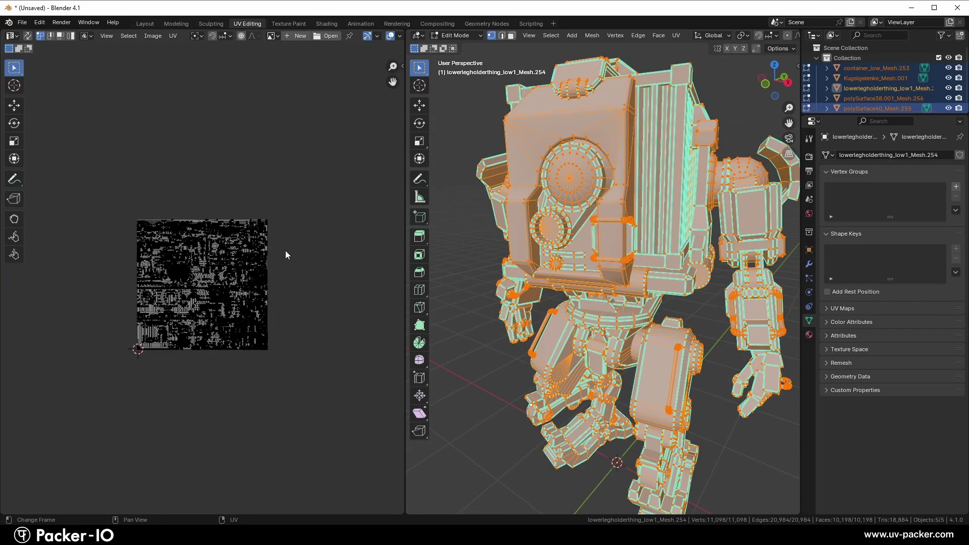
scroll(286, 253, up, 4)
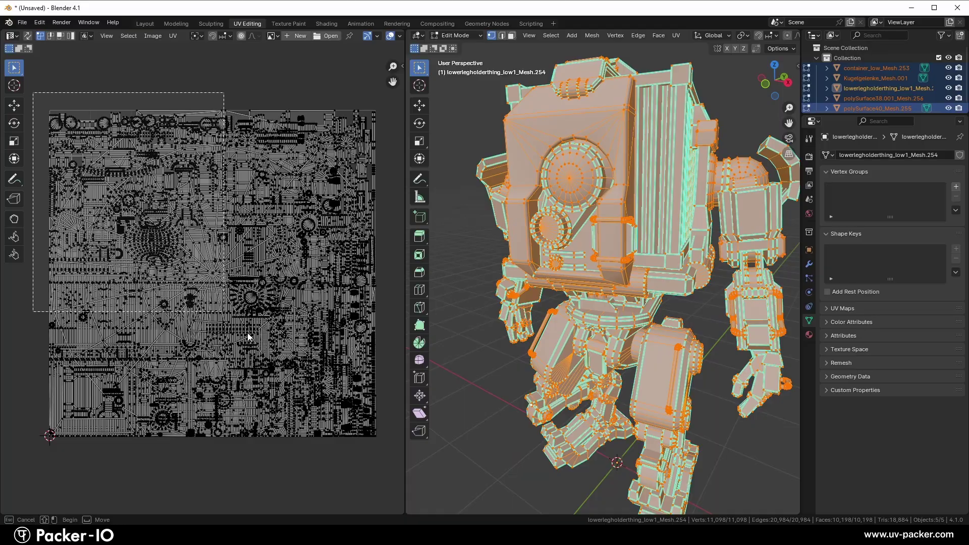
drag(249, 337, 384, 444)
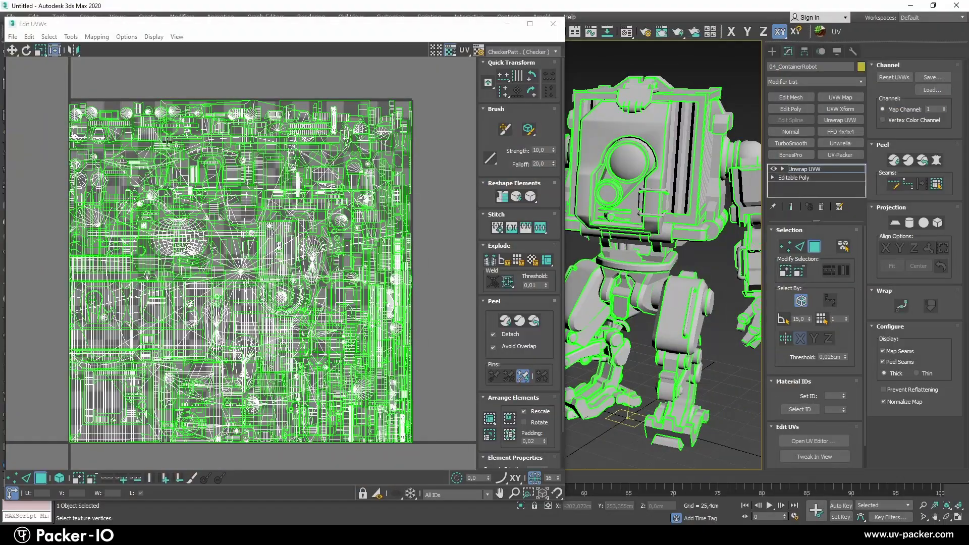
- Switch to 3ds Max, select all of the robot's UVs in Edit UVWs, and open the Pack settings
drag(50, 83, 389, 393)
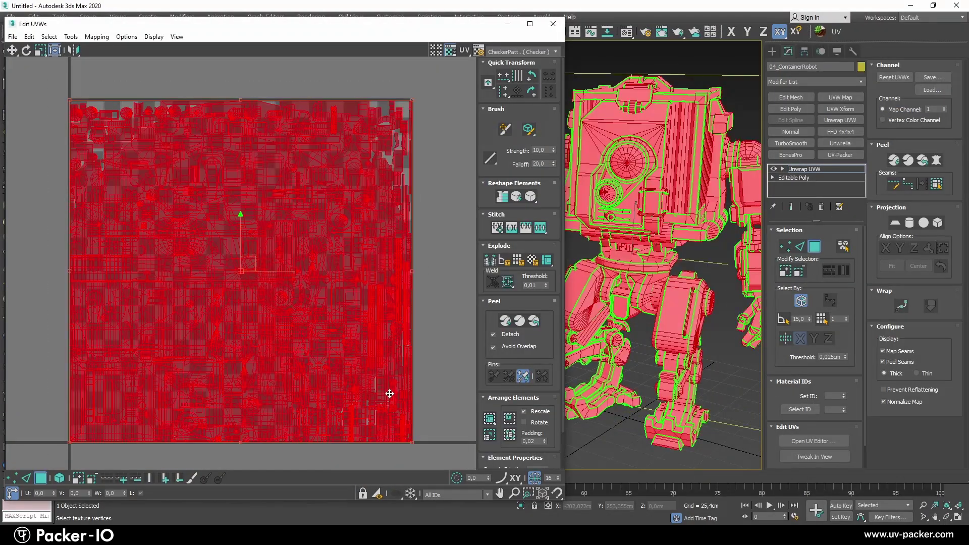
click(127, 37)
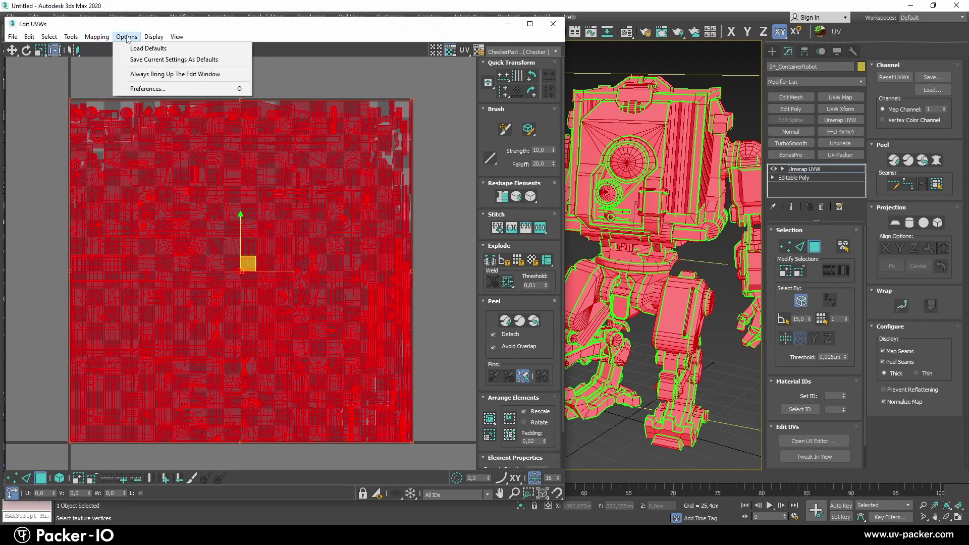
click(112, 167)
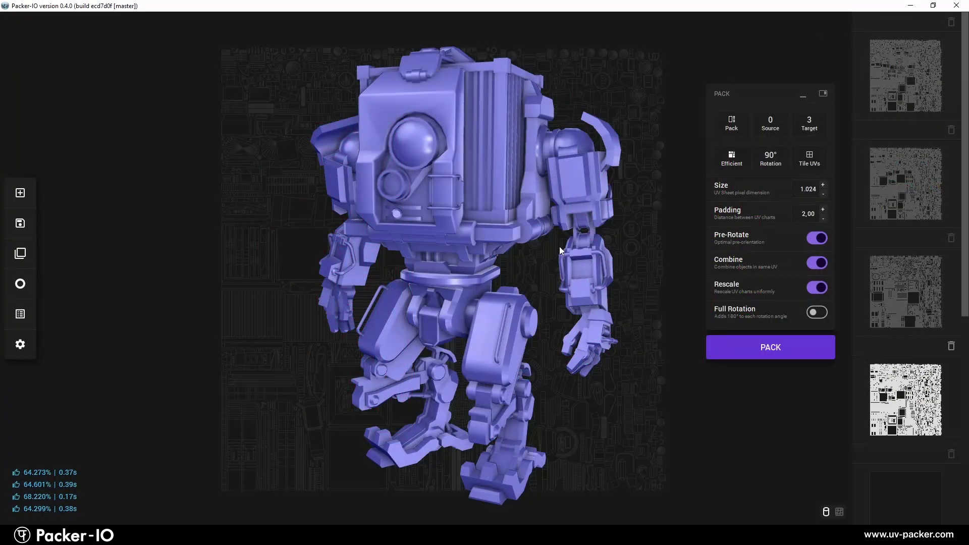
- Switch to Packer-IO, examine the packed UV layout at different zoom levels, and inspect the robot in the 3D view
key(Tab)
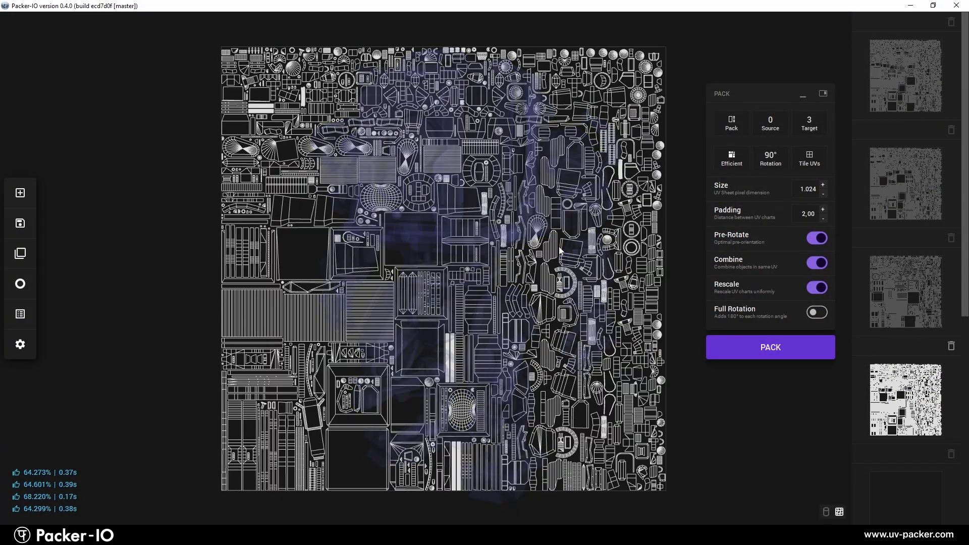
scroll(559, 248, up, 2)
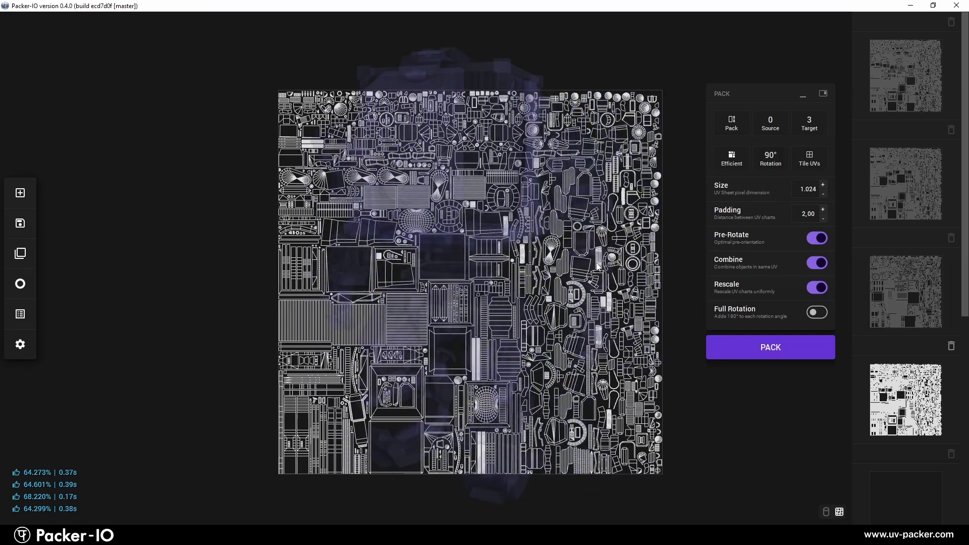
key(Tab)
drag(561, 257, 585, 253)
middle_drag(585, 254, 411, 253)
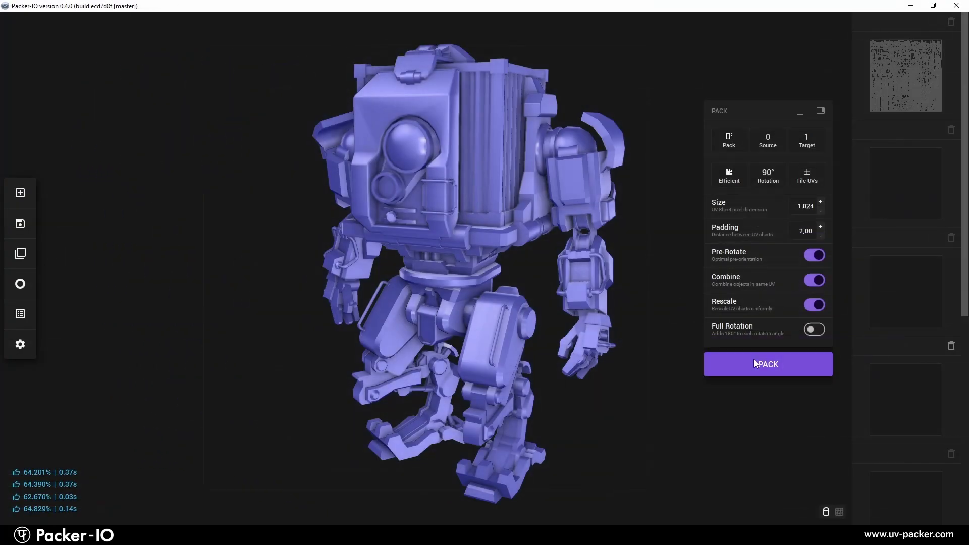
- Pack the robot's UVs into channel 1
click(755, 363)
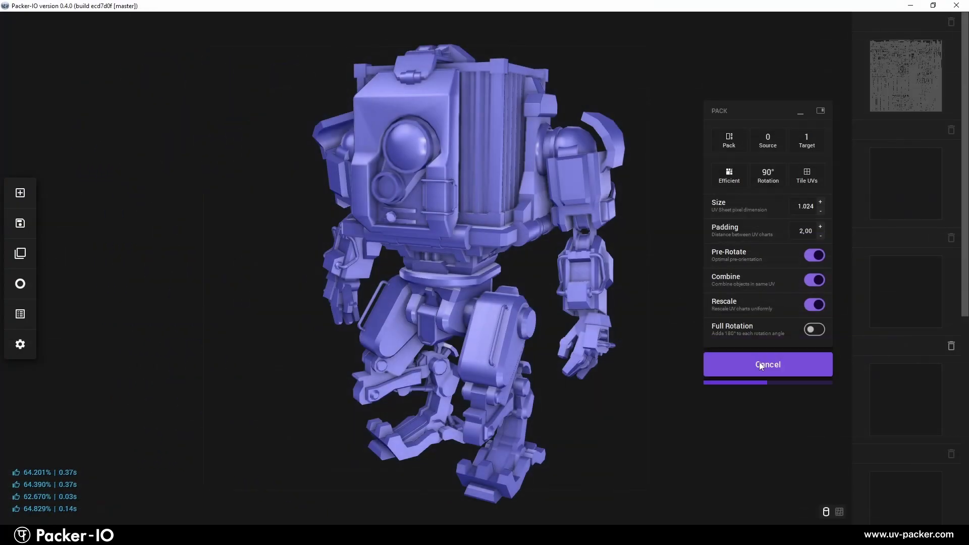
scroll(586, 273, up, 3)
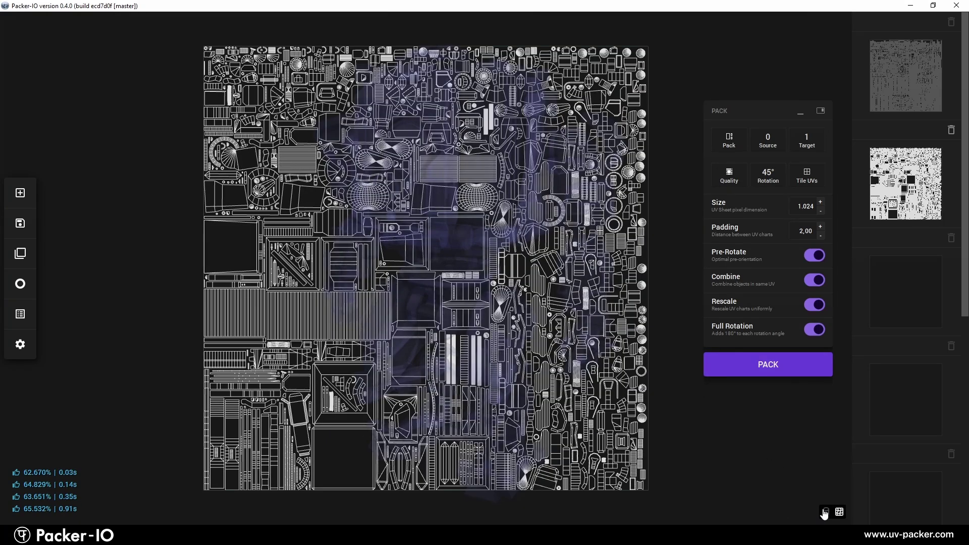
- Alternate repeatedly between the 3D view and the UV view to compare the robot with its packed layout
click(825, 512)
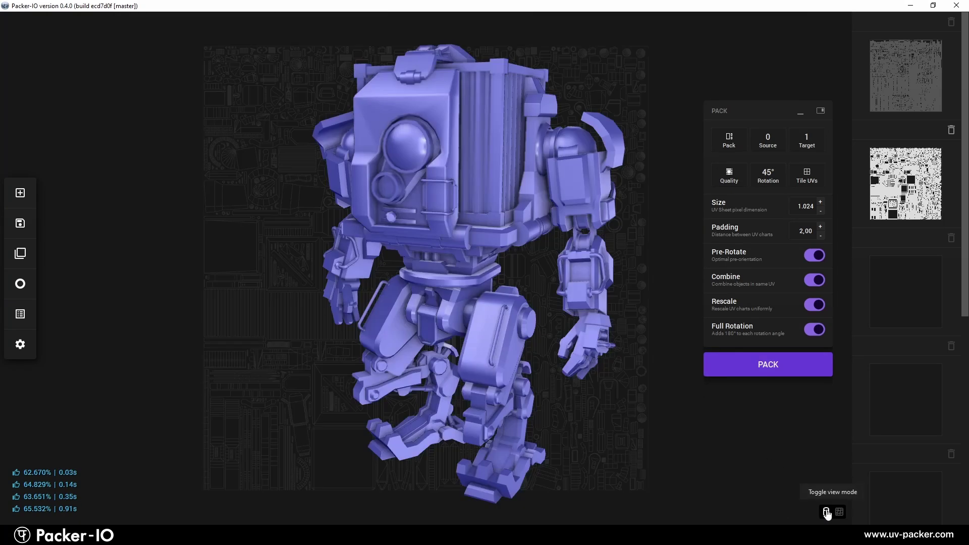
click(825, 512)
click(826, 512)
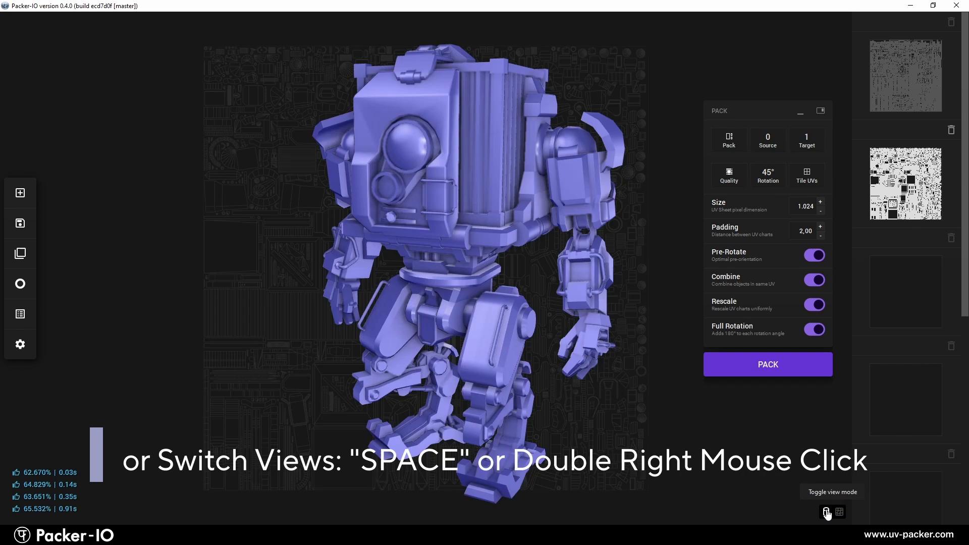
click(826, 512)
key(space)
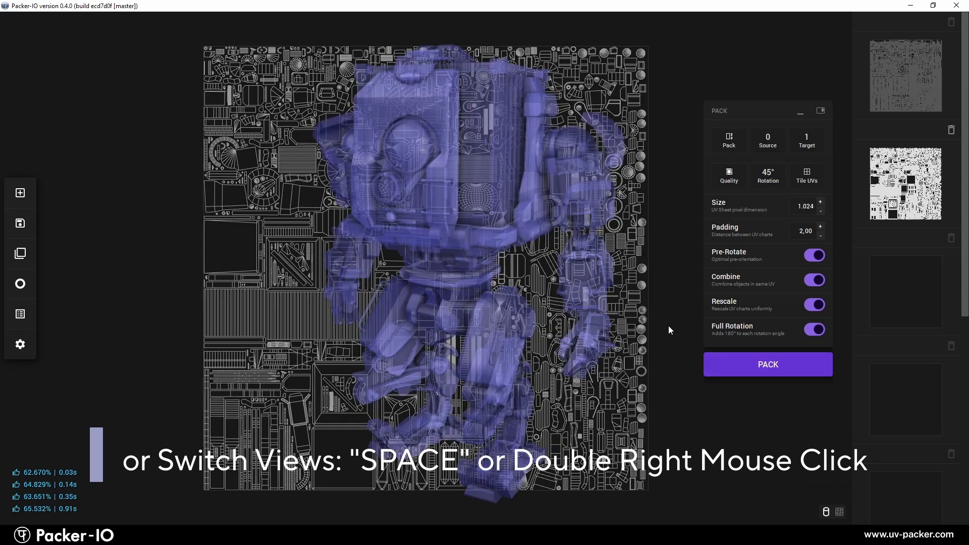
key(space)
key(space)
key(space)
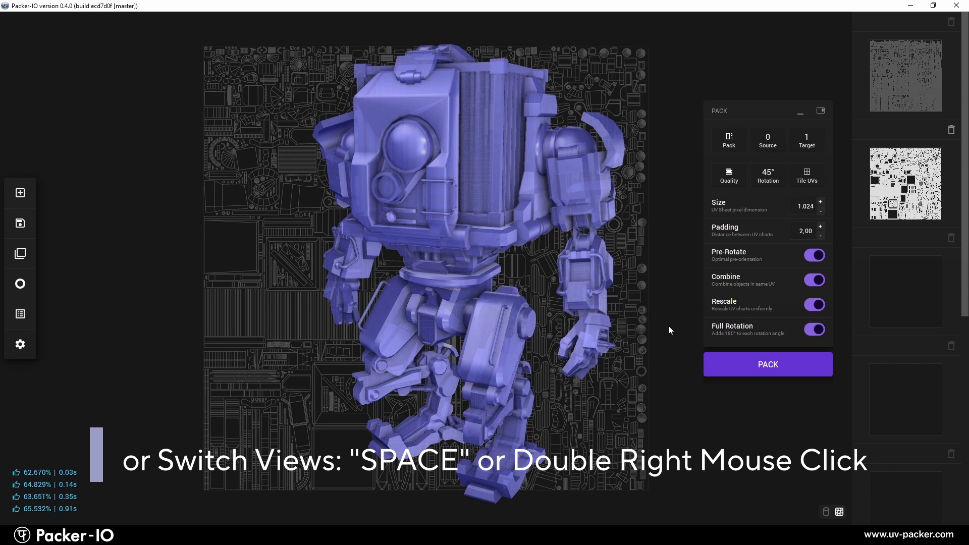
right_click(669, 327)
right_click(669, 327)
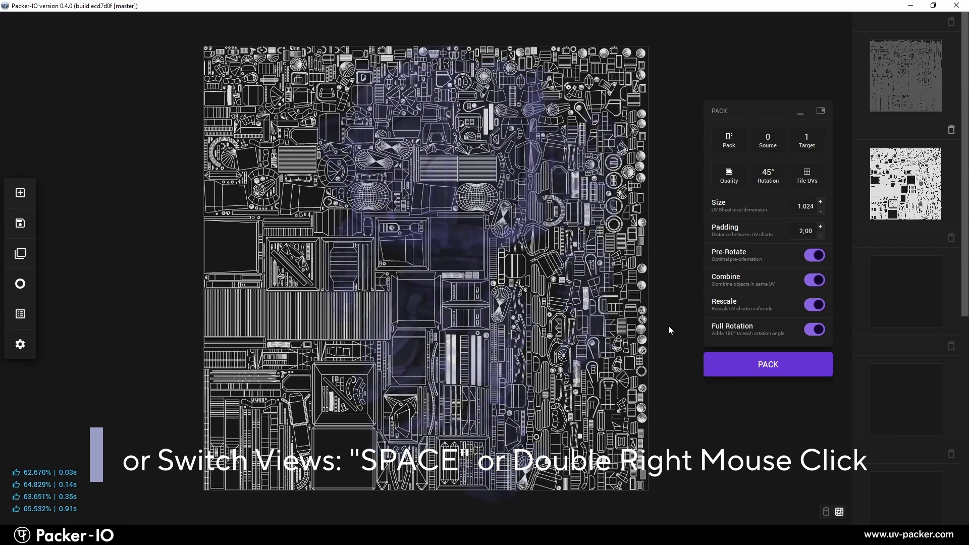